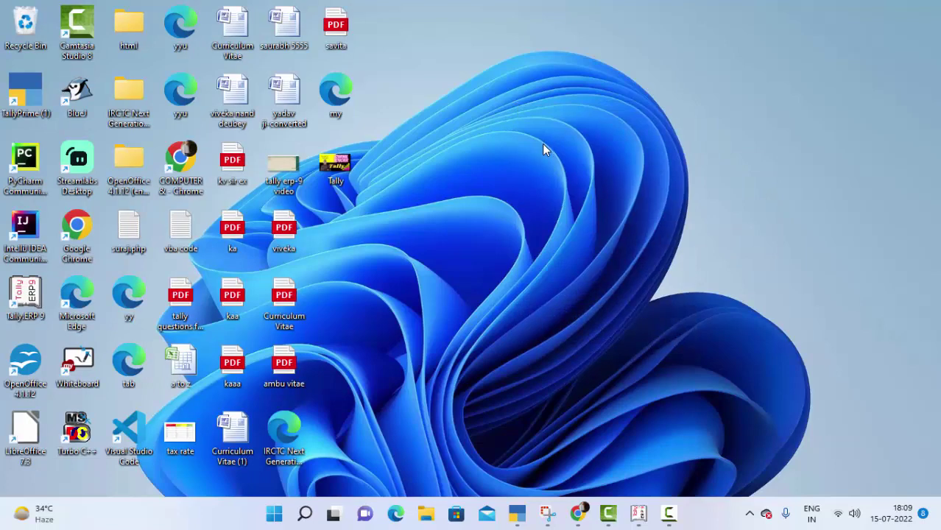
right_click(543, 143)
click(594, 228)
right_click(496, 86)
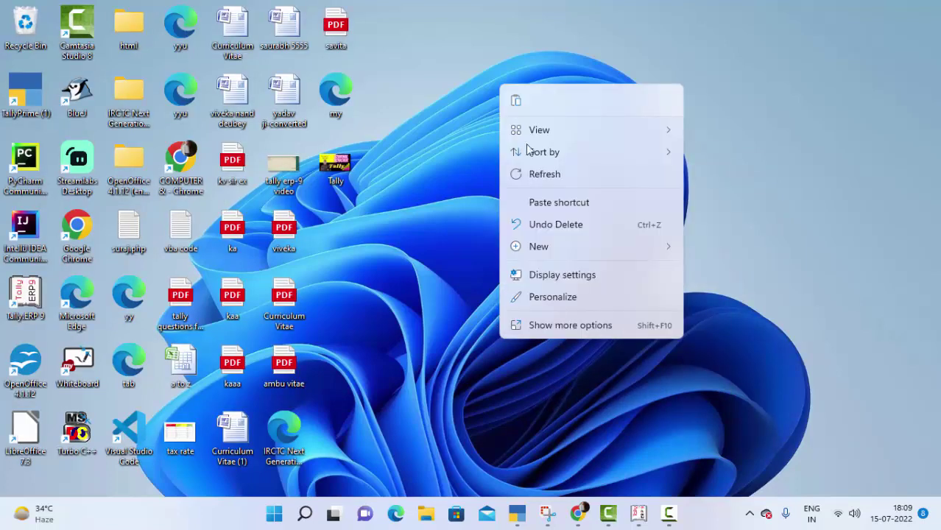
click(554, 184)
right_click(488, 107)
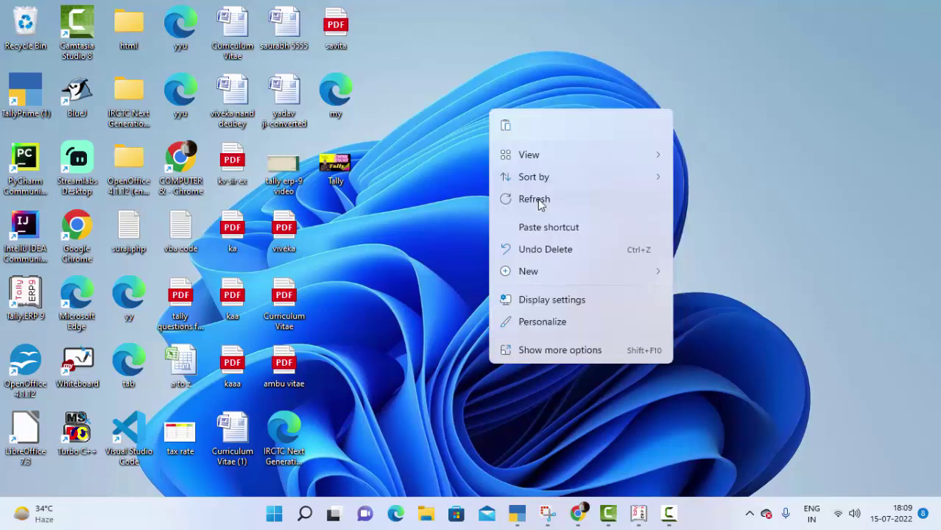
click(541, 199)
right_click(497, 90)
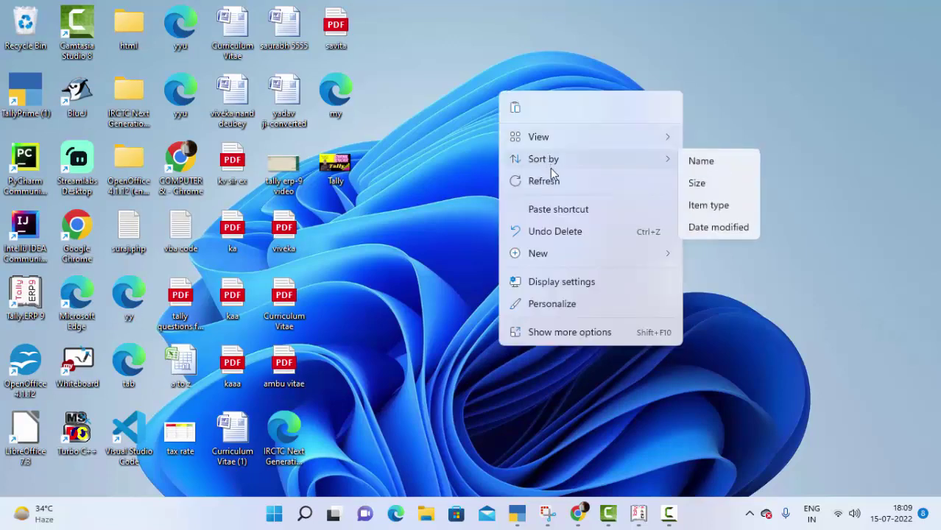
click(553, 181)
right_click(529, 108)
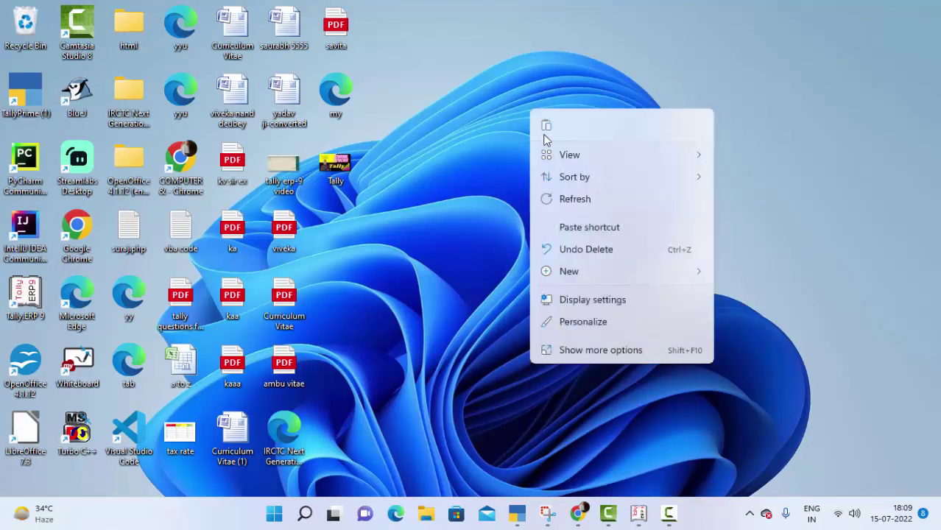
click(577, 199)
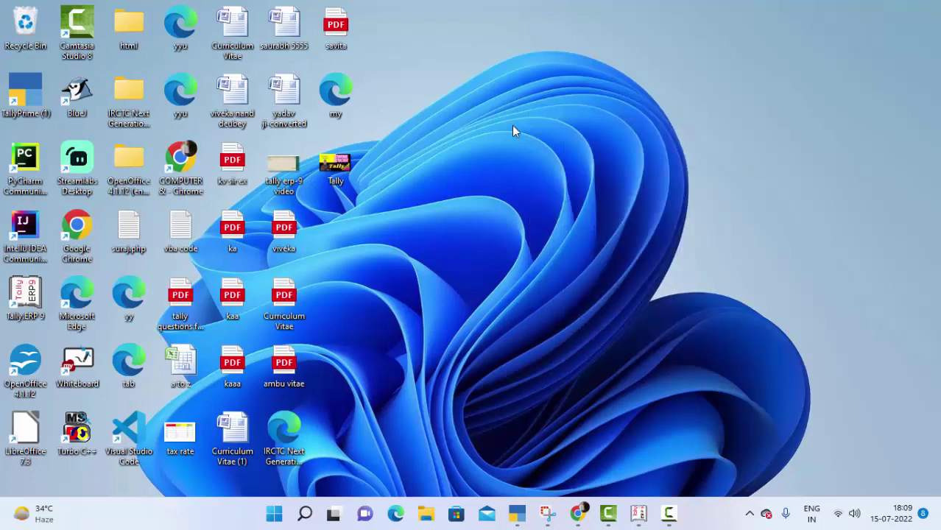
right_click(512, 126)
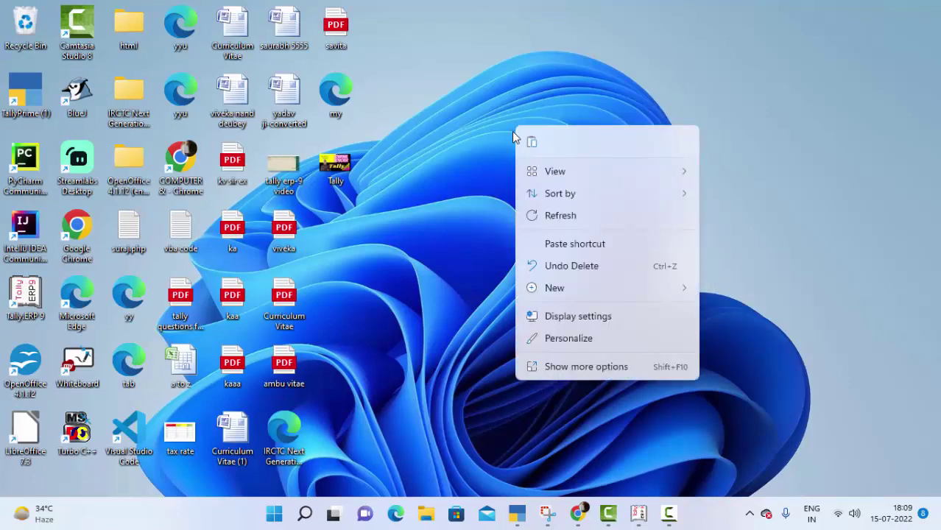
click(544, 215)
right_click(454, 115)
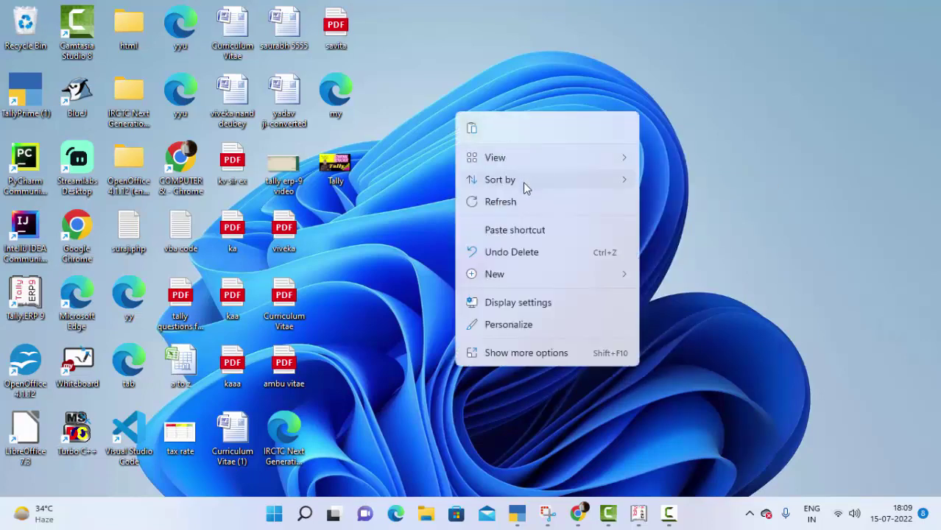
click(555, 211)
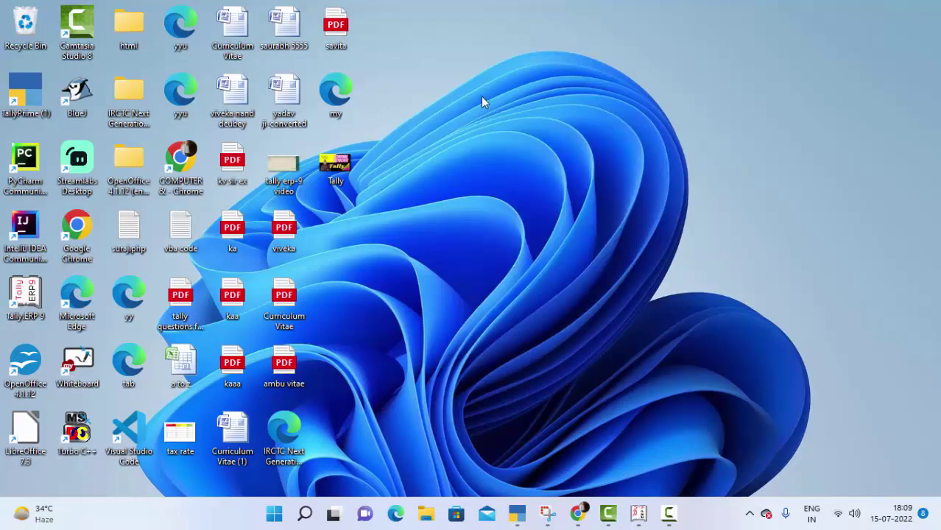
right_click(482, 97)
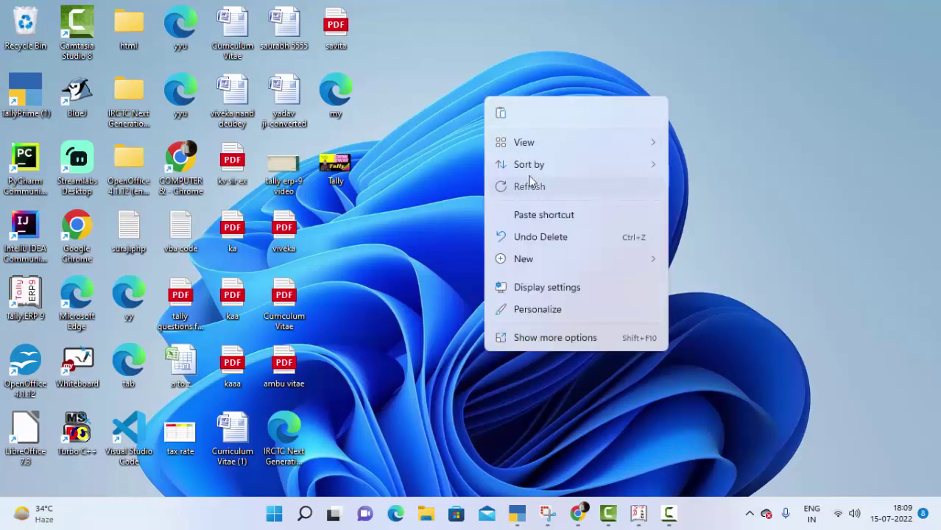
click(530, 186)
right_click(473, 90)
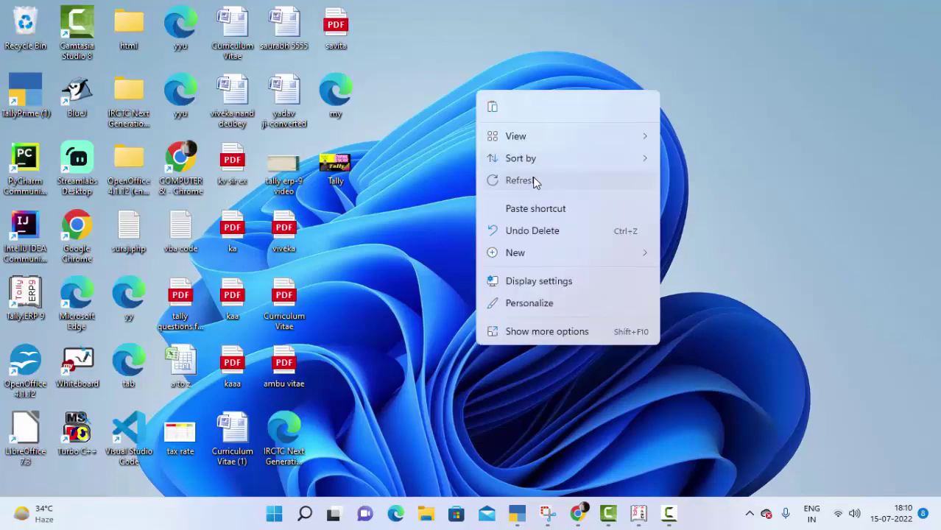
Step: Switch to TallyPrime with the Indian Shop company loaded
click(517, 519)
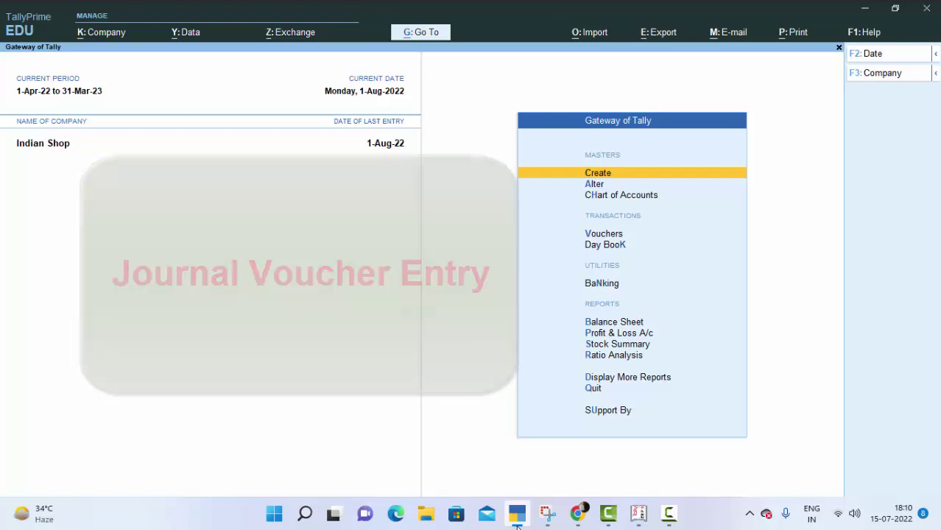
key(v)
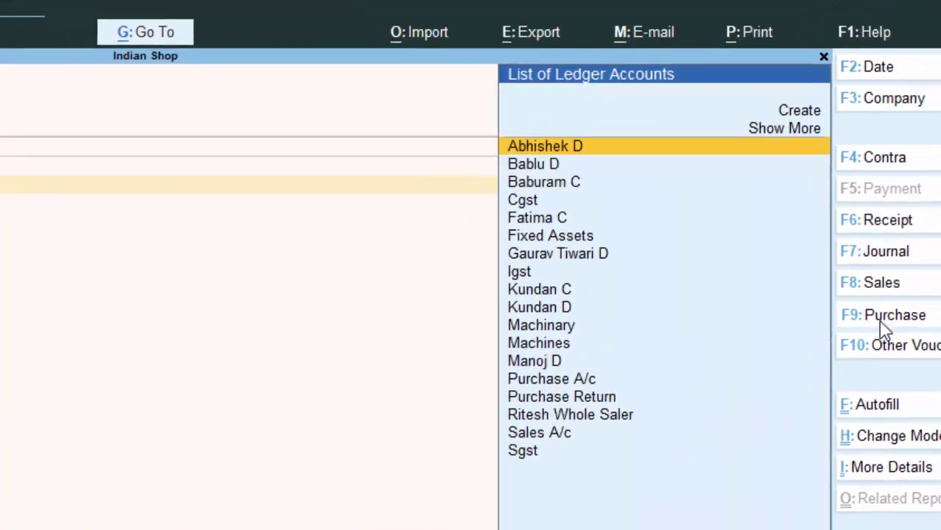
click(847, 304)
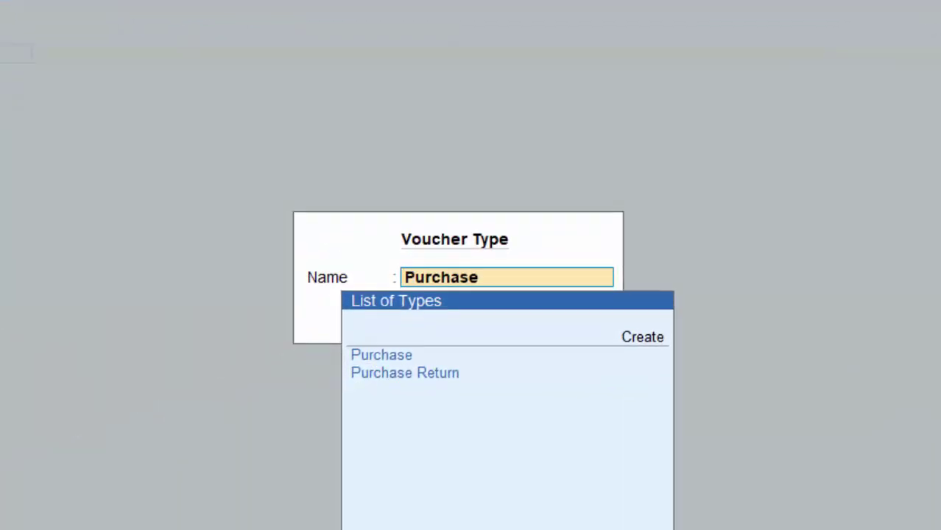
key(Escape)
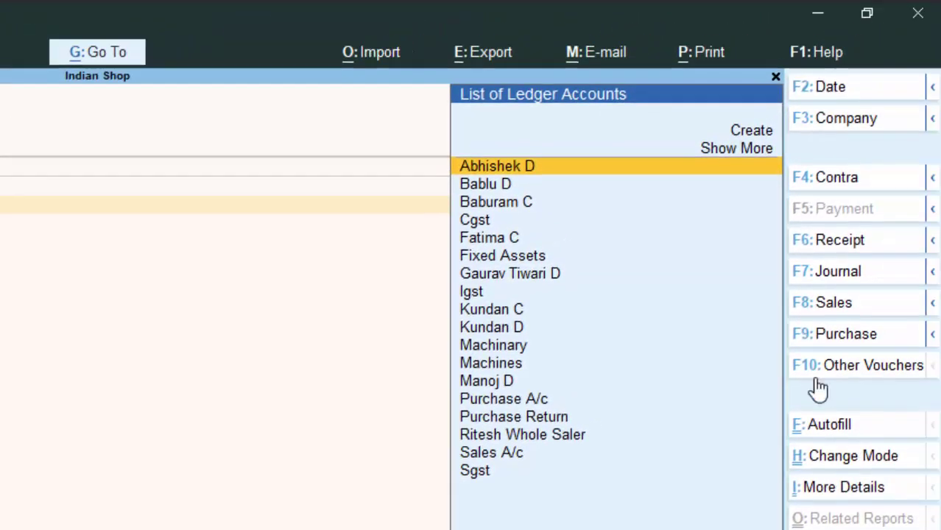
click(841, 317)
key(Escape)
key(Escape)
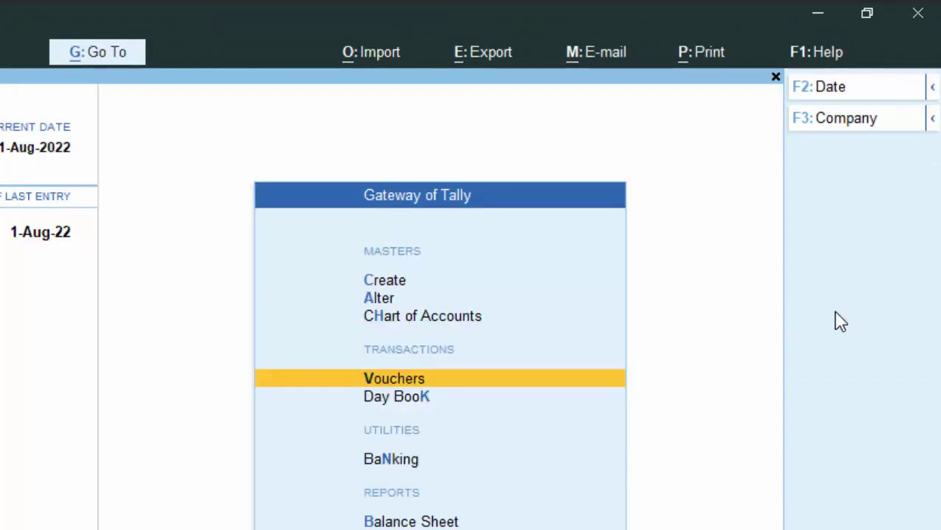
Step: Open voucher entry and review the list of voucher types, including the inactive ones
click(589, 380)
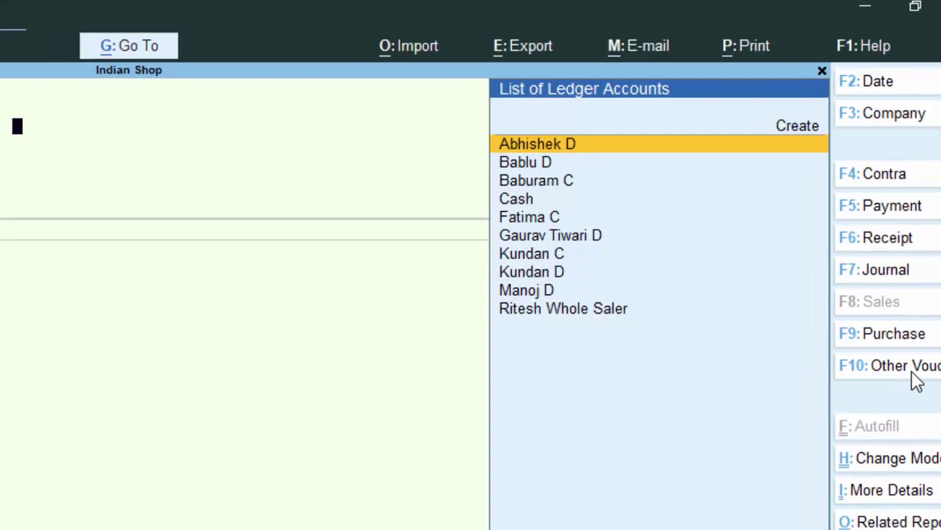
click(913, 374)
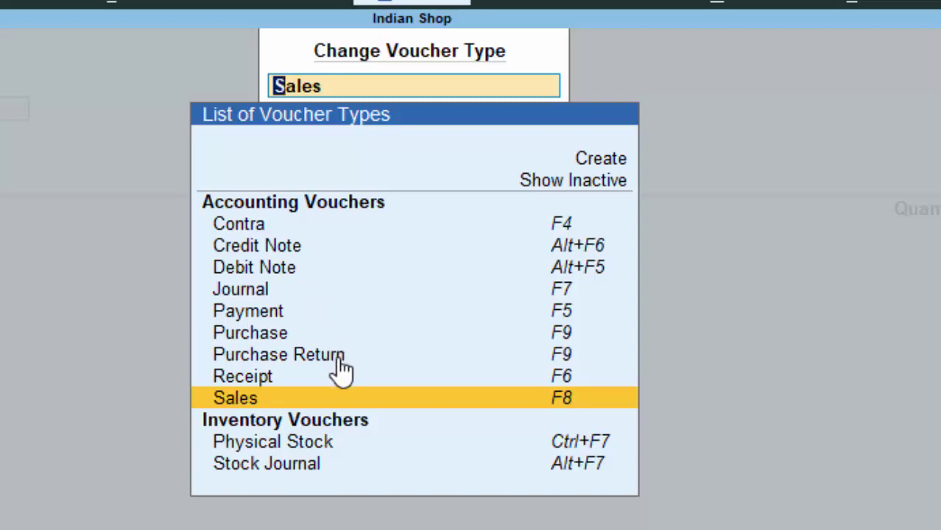
click(563, 186)
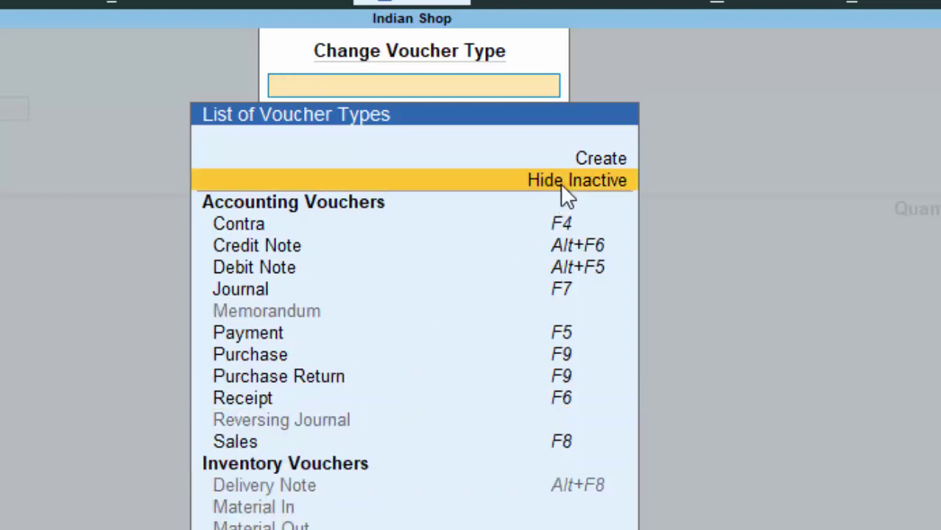
click(383, 372)
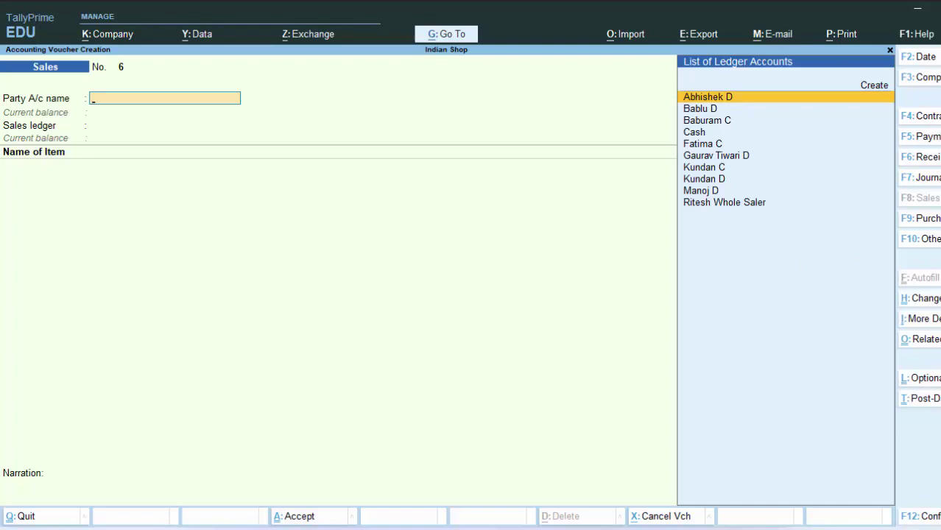
Step: Change the voucher type to Journal and reopen the blank journal voucher
click(920, 238)
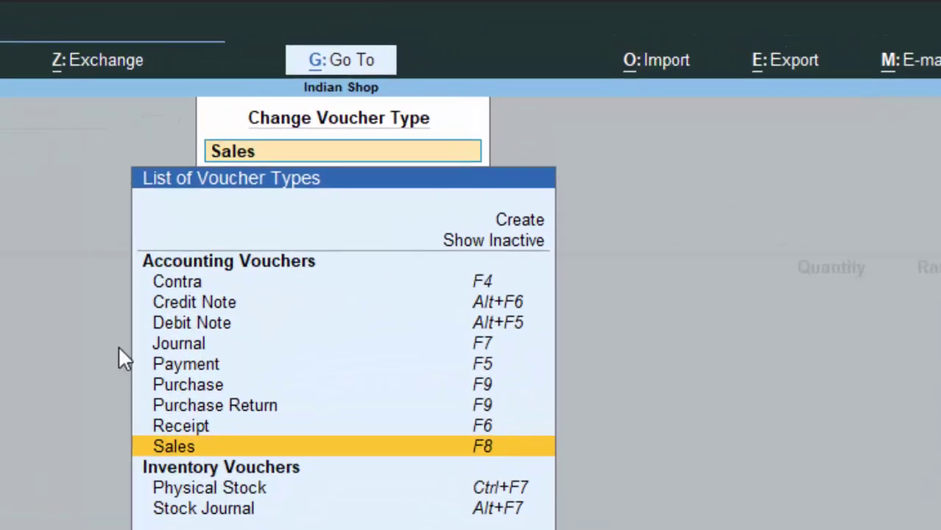
click(187, 346)
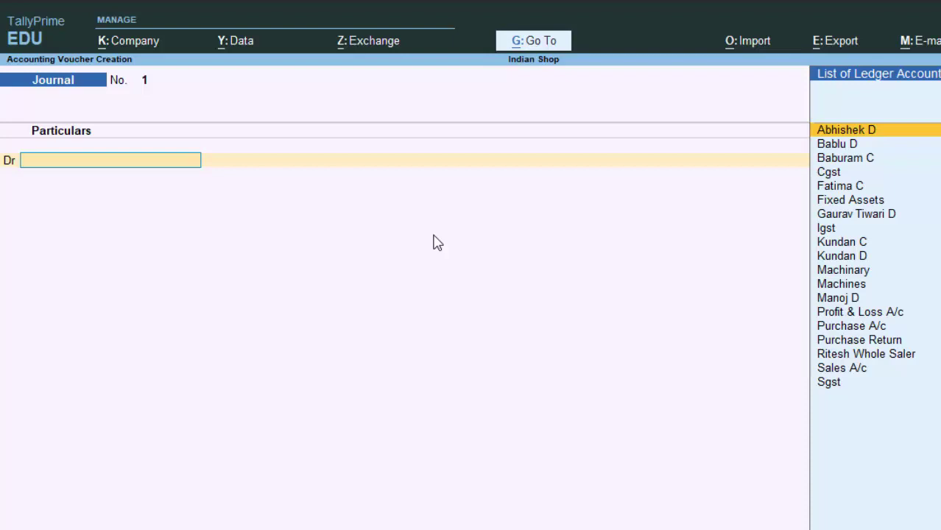
key(Escape)
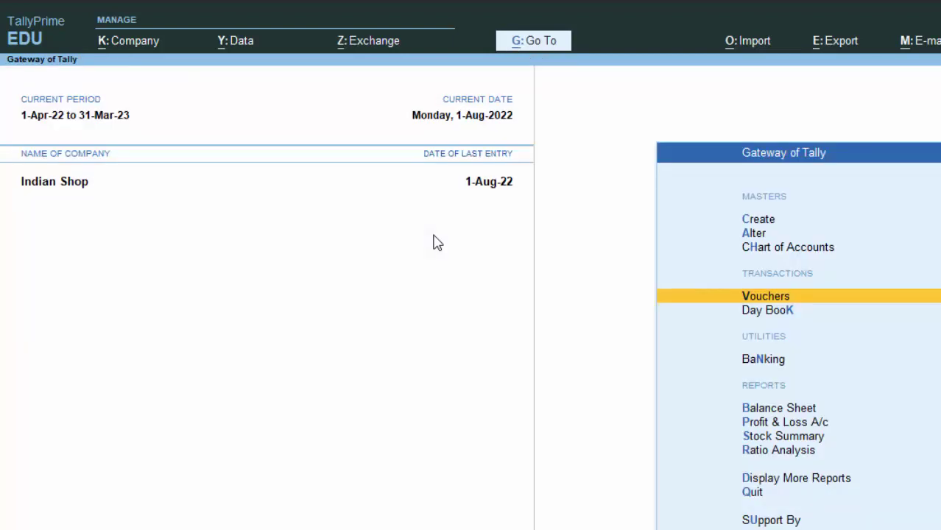
key(Return)
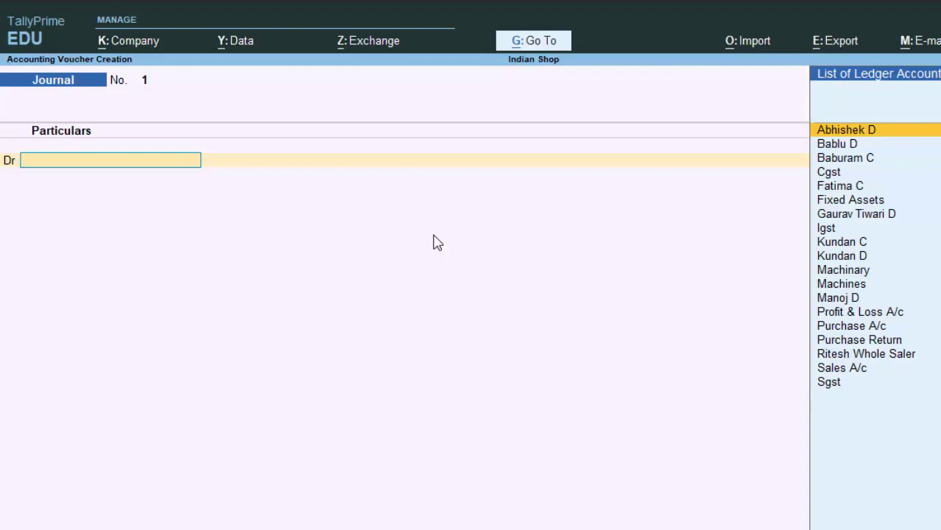
Step: Start a new ledger from the debit line, named Fridge Samsung and placed under the Fixed Assets group
key(alt+c)
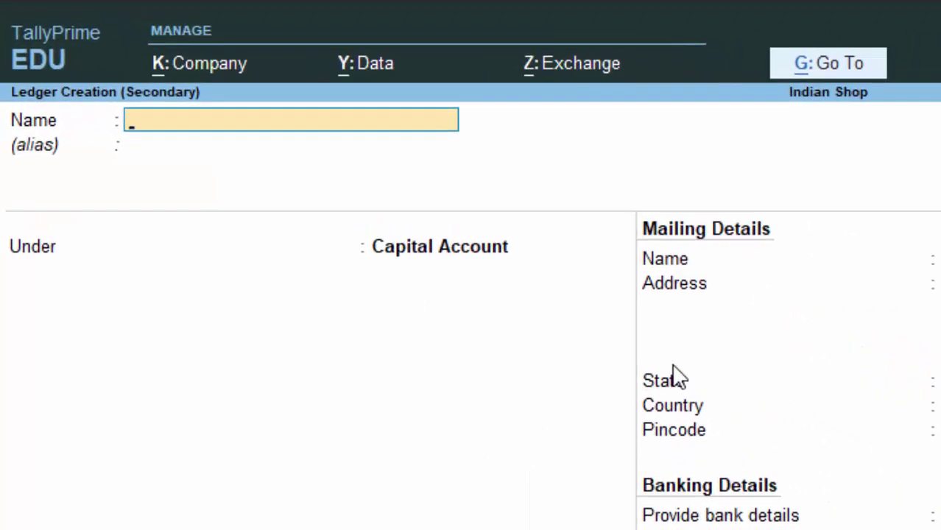
text(Fridge)
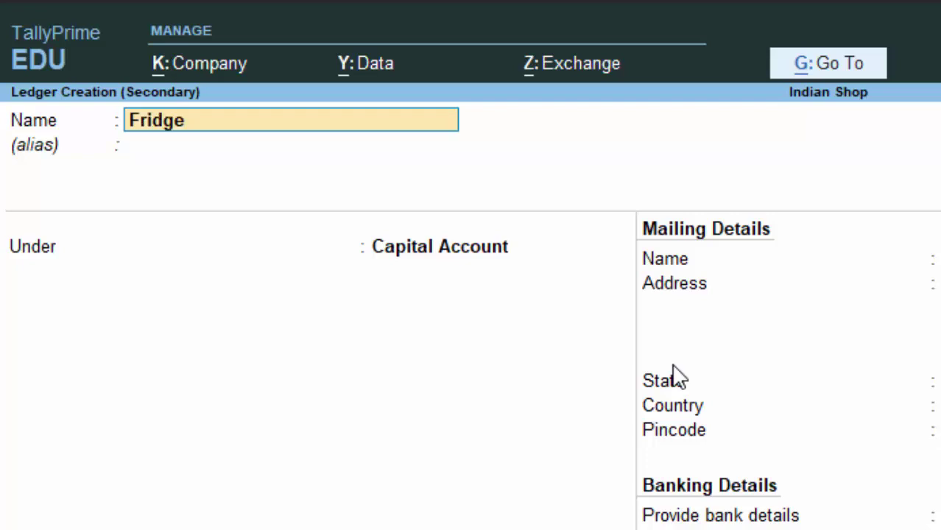
text( Samsun)
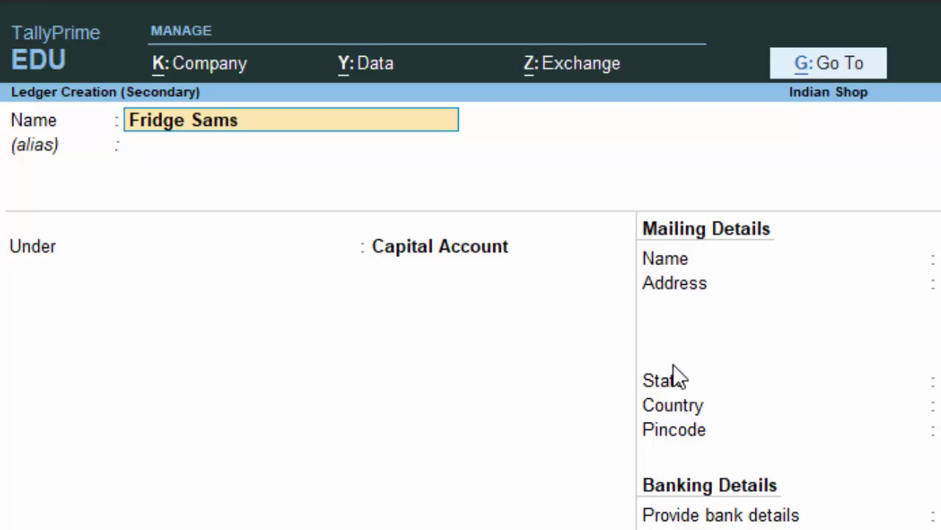
text(g)
key(Return)
key(Return)
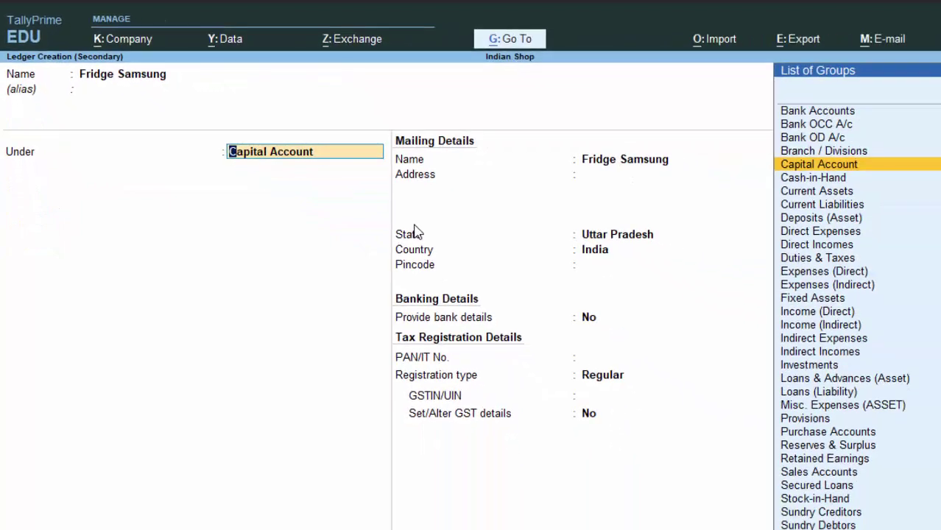
text(F)
key(Return)
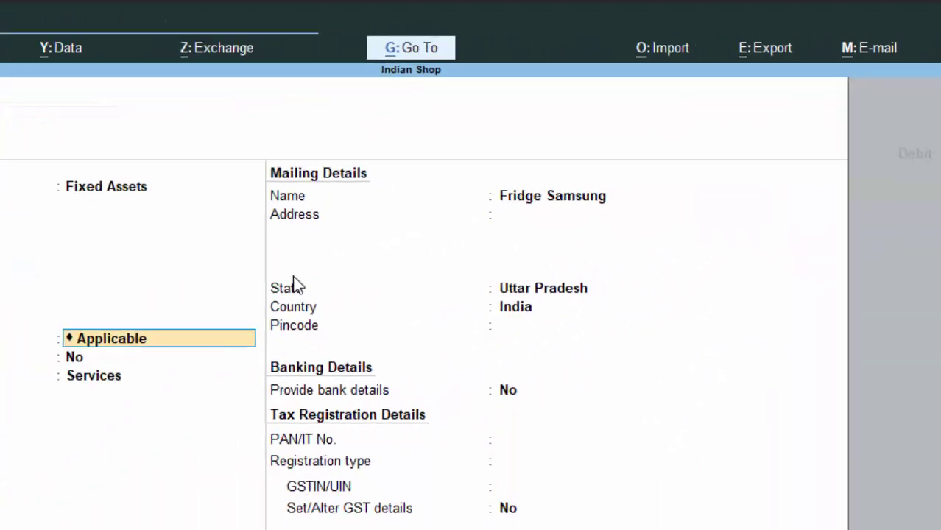
Step: Keep the default GST, mailing, banking and tax details for the Fridge Samsung ledger and save it
key(Return)
key(Return)
key(Return)
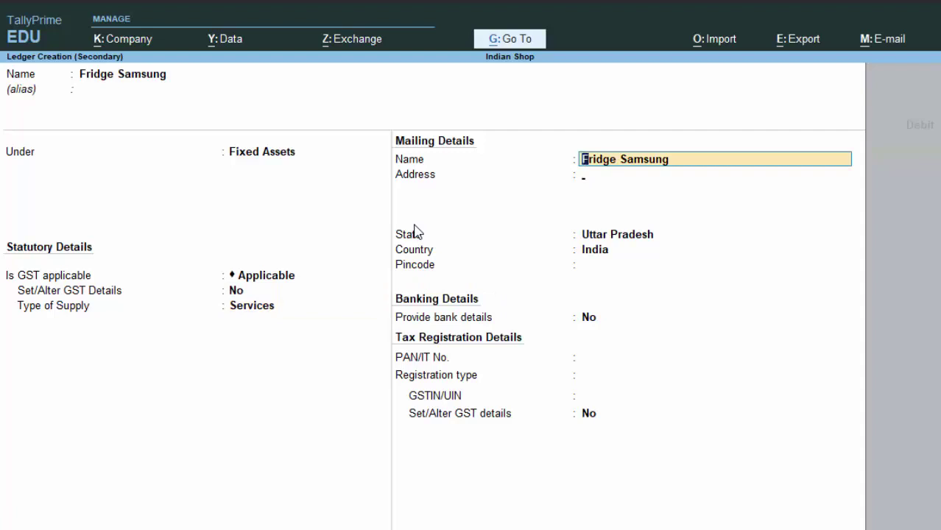
key(Return)
key(Return)
key(Return)
key(Return)
key(Return)
key(Return)
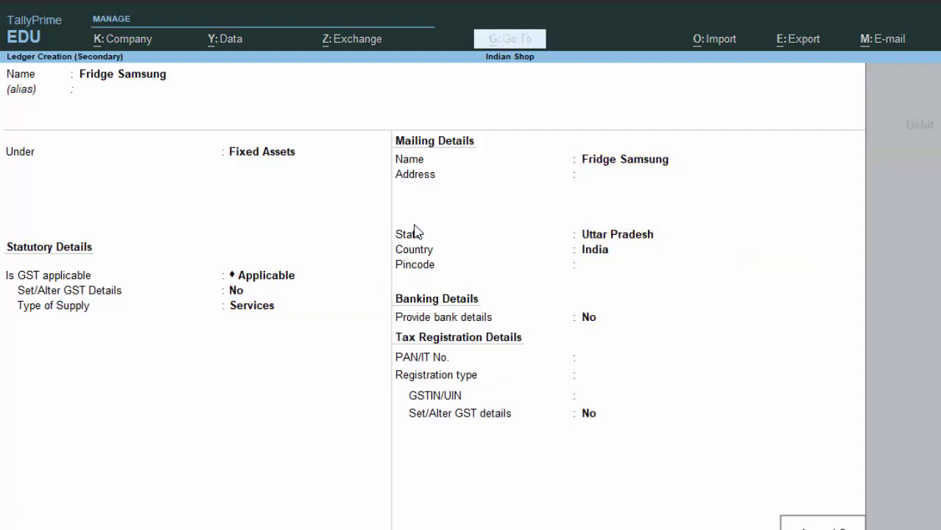
key(Return)
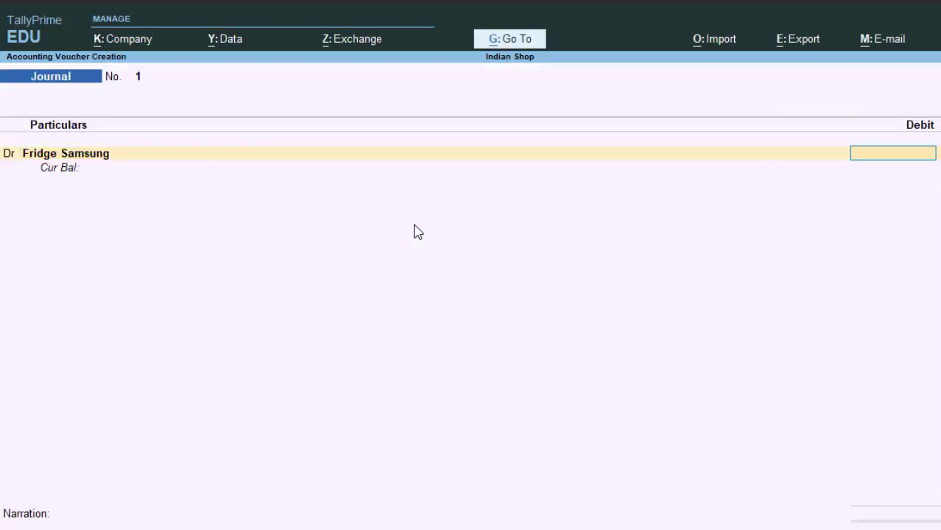
Step: Set the debit amount for Fridge Samsung to 40000
text(40000)
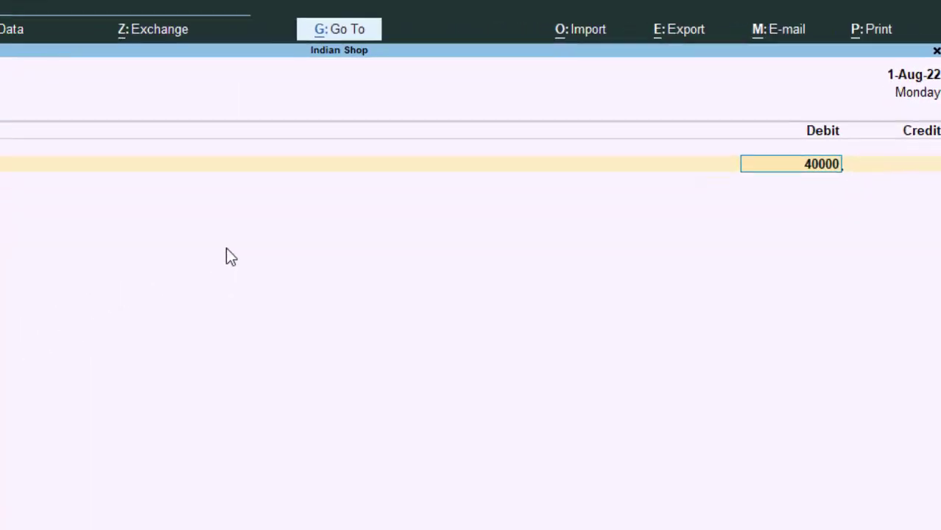
key(Return)
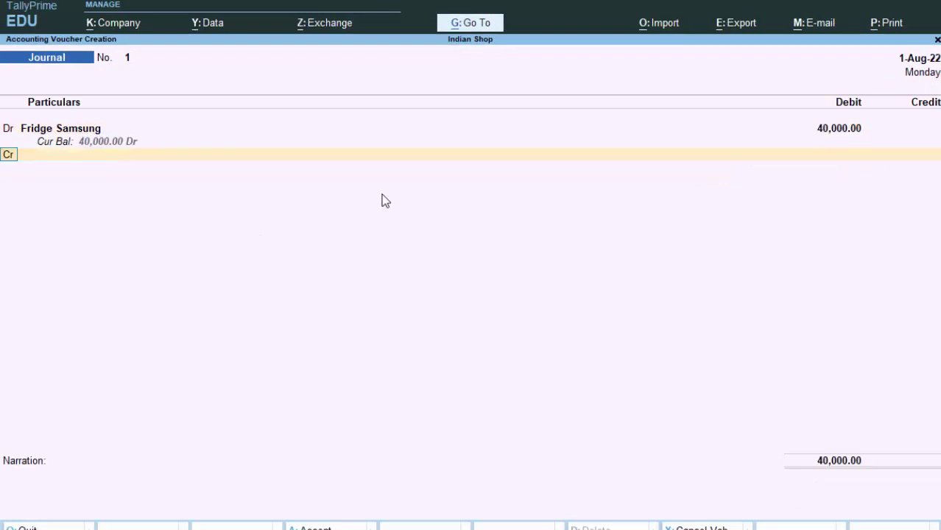
Step: Start a new ledger from the credit line, named Suraj Traders and placed under the Current Liabilities group
key(Return)
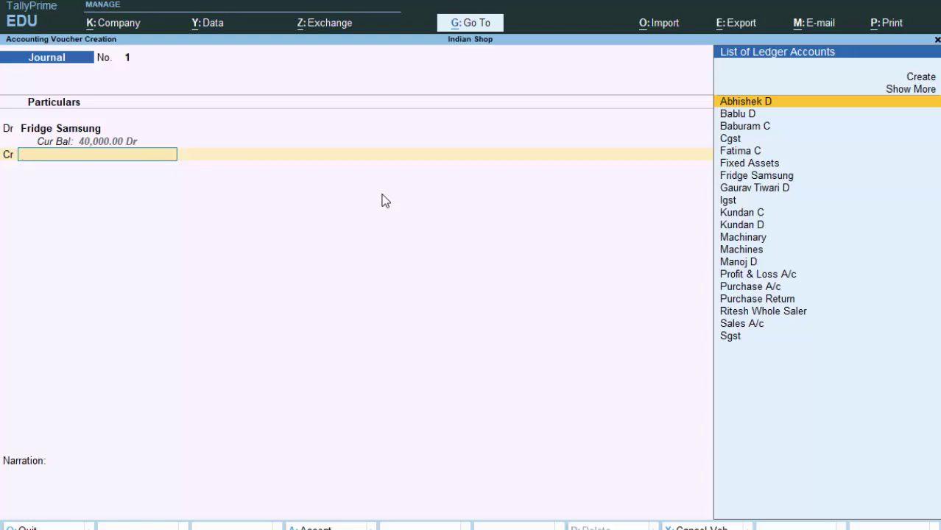
key(alt+c)
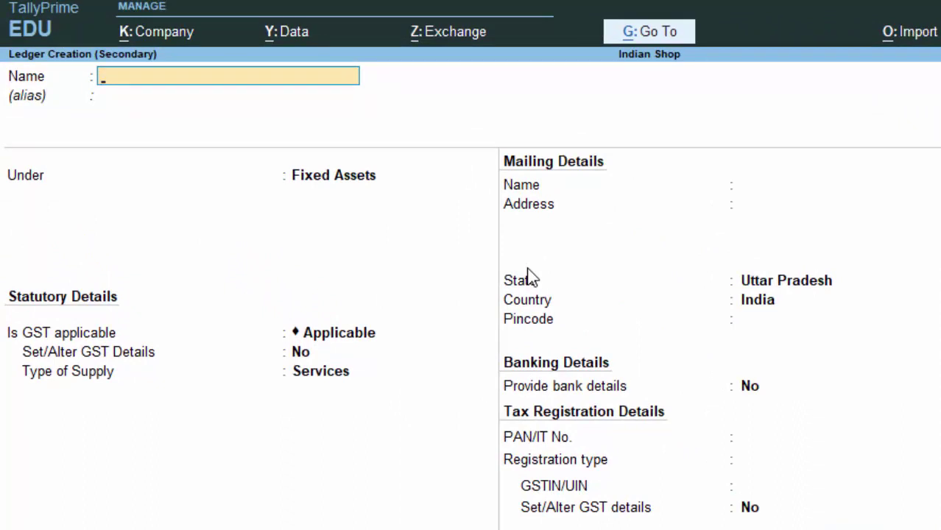
text(Suraj Tr)
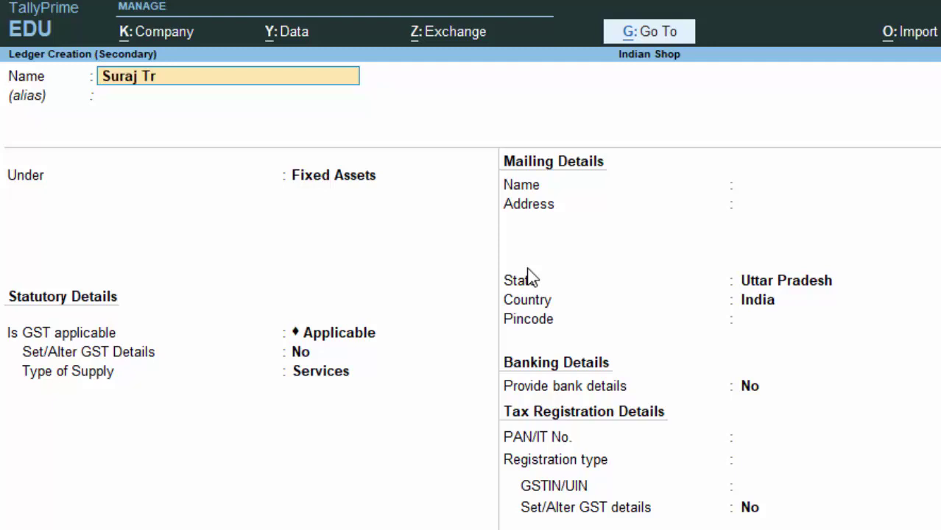
text(aders)
key(Return)
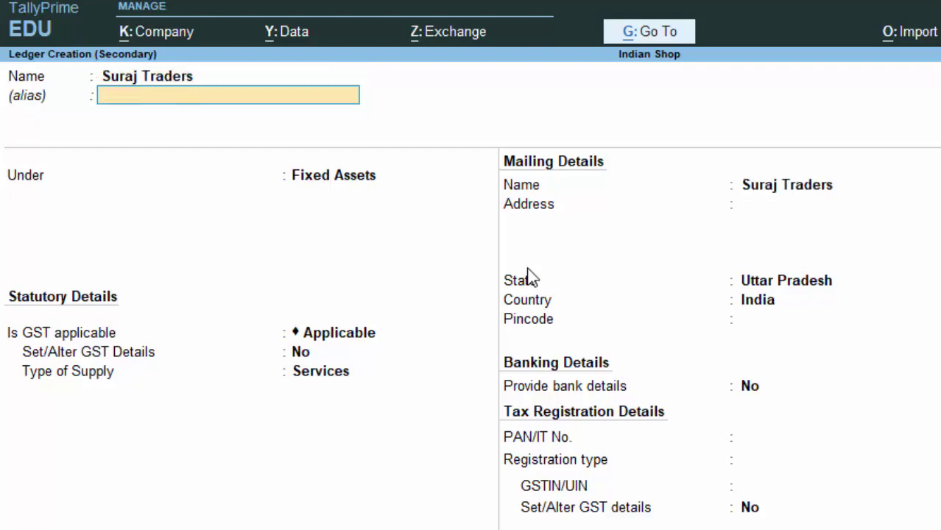
key(Return)
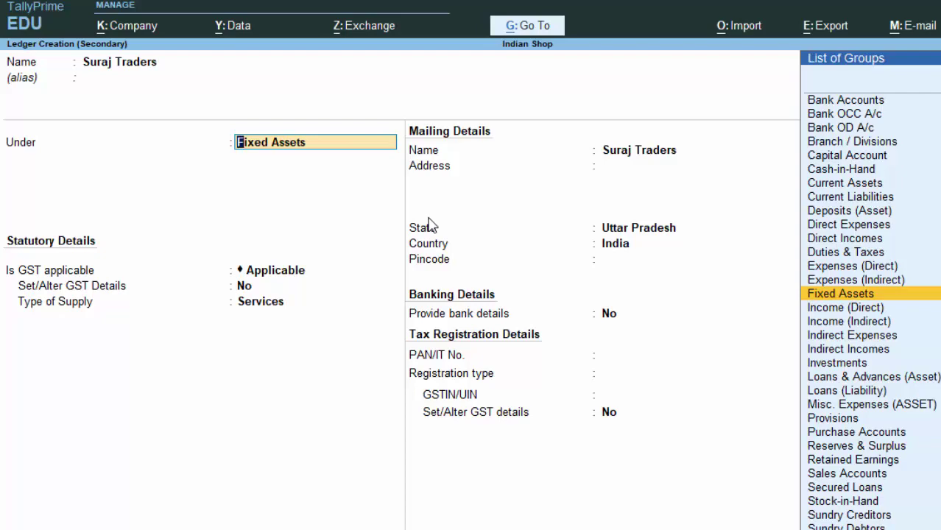
text(C)
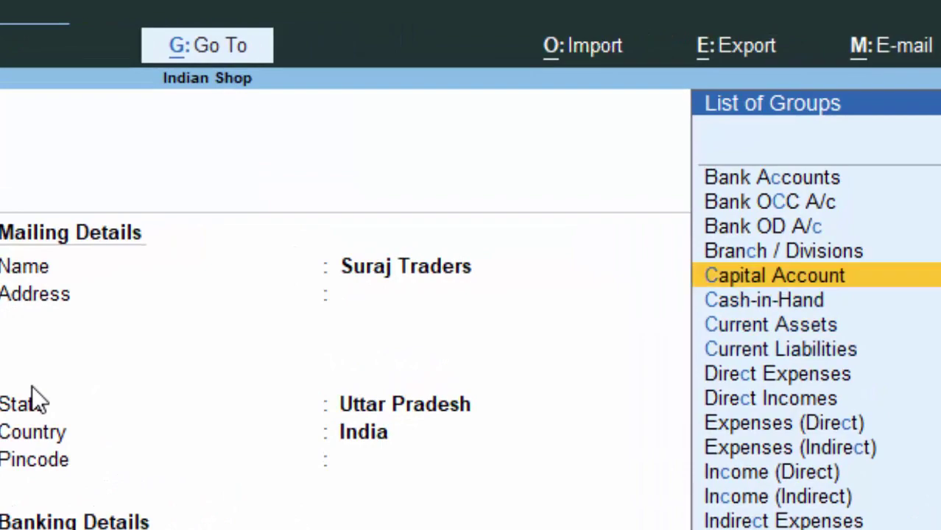
key(Down)
key(Down)
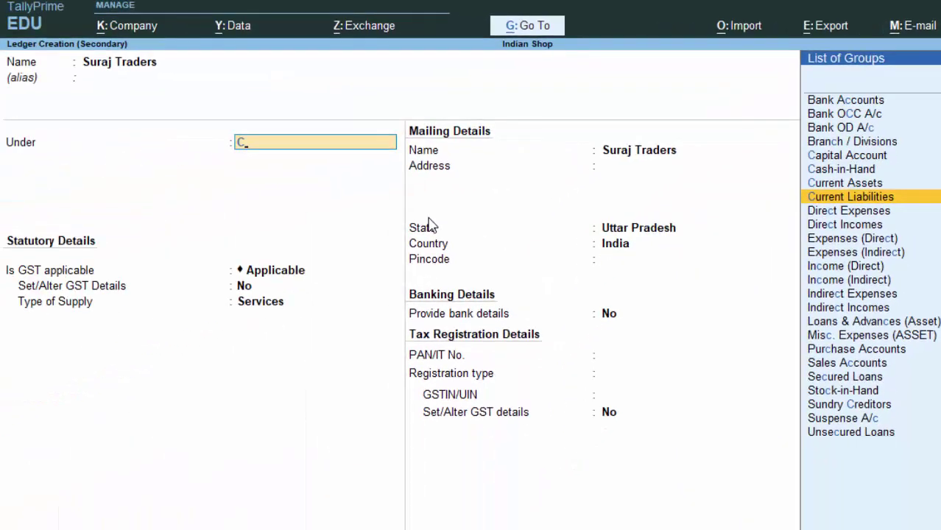
key(Return)
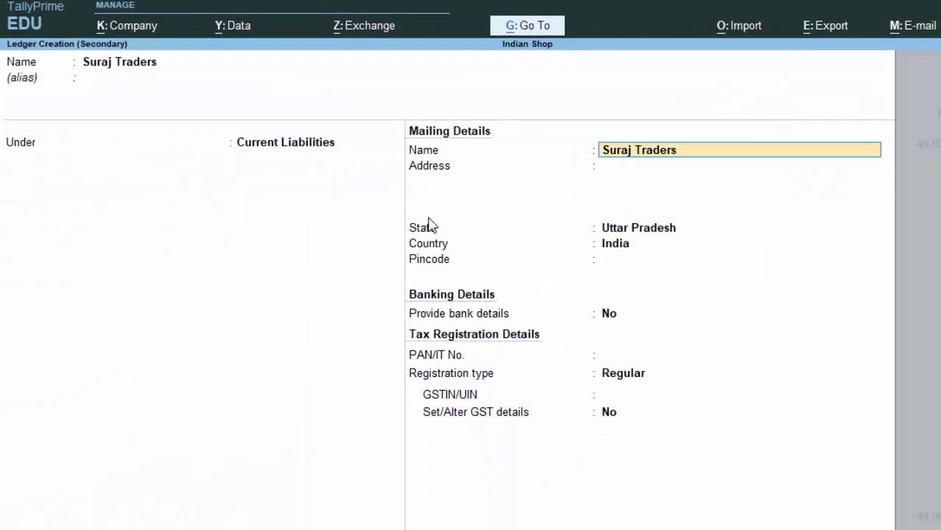
Step: Keep the default mailing, banking and Regular tax registration details for the Suraj Traders ledger and save it
key(Return)
key(Return)
key(Return)
key(Return)
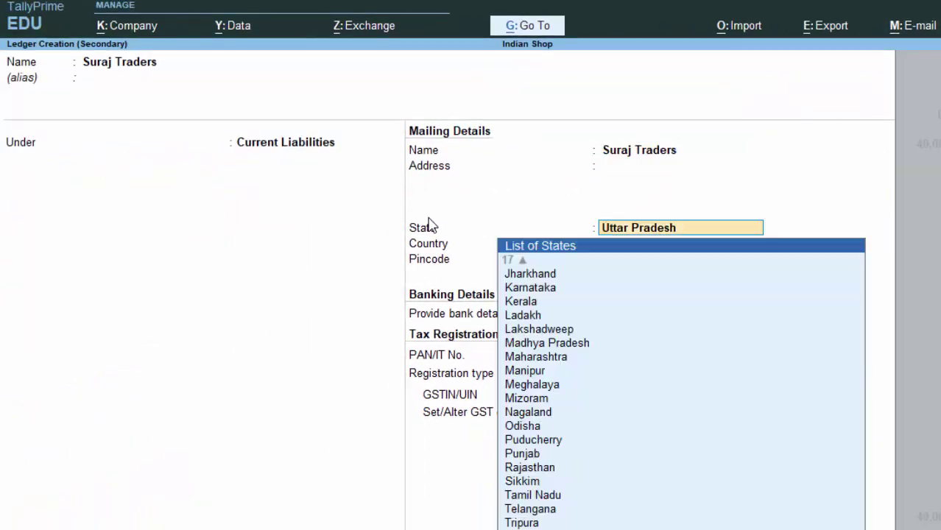
key(Return)
key(Return)
key(Return)
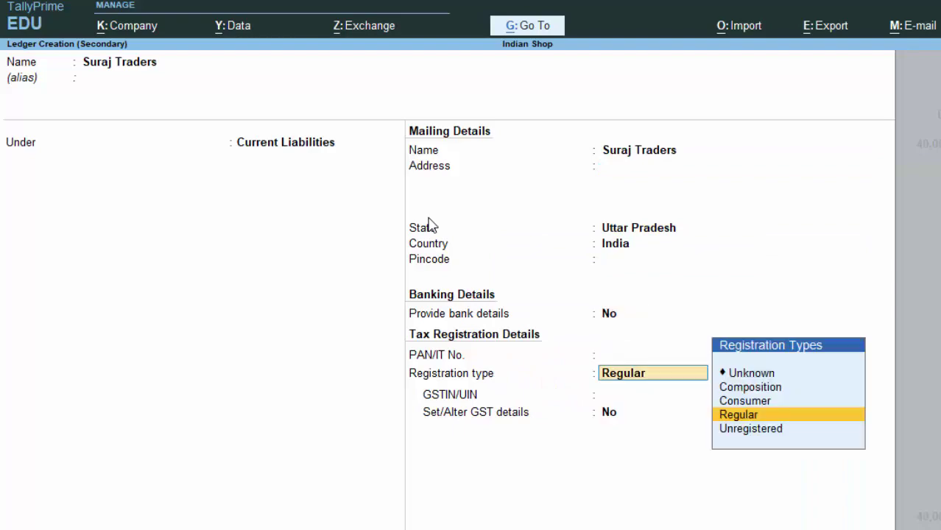
key(Return)
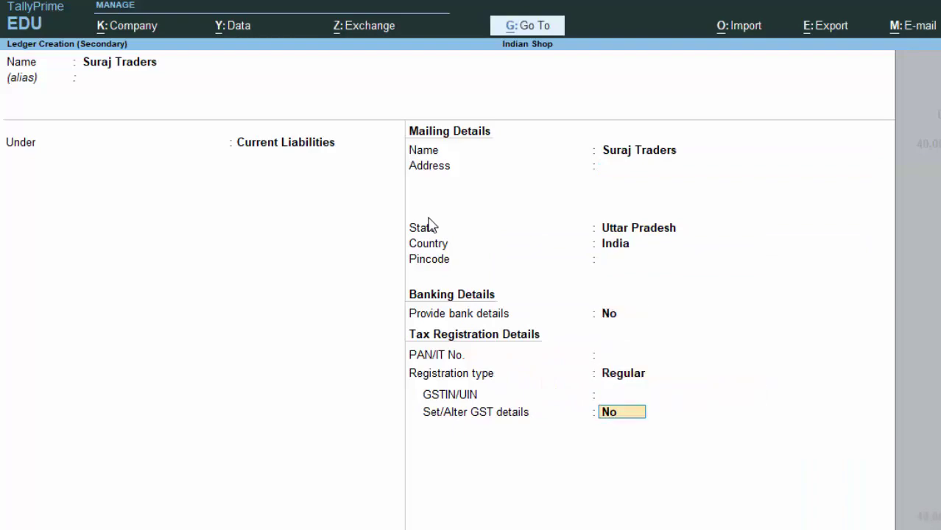
key(Return)
key(Return)
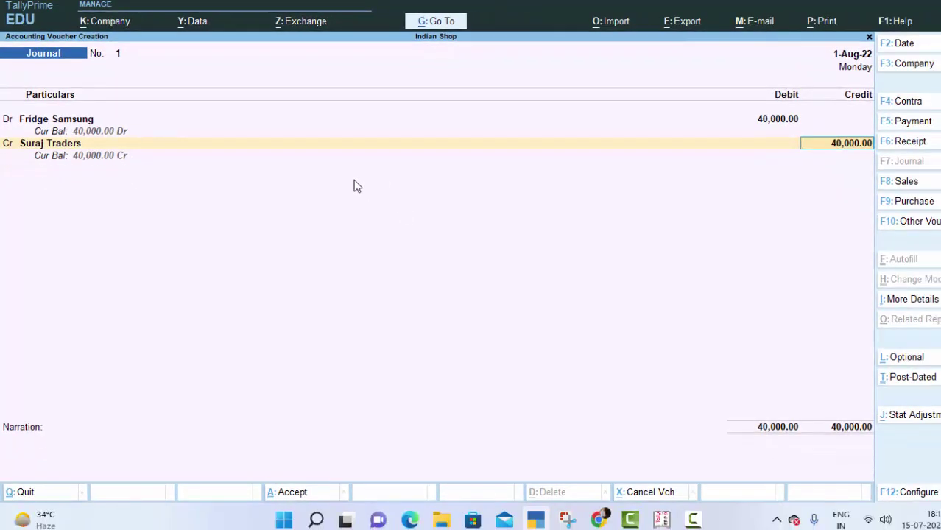
Step: Accept the 40,000 credit to Suraj Traders, save the journal voucher without a narration and return to the Gateway of Tally
key(Return)
key(Return)
key(Return)
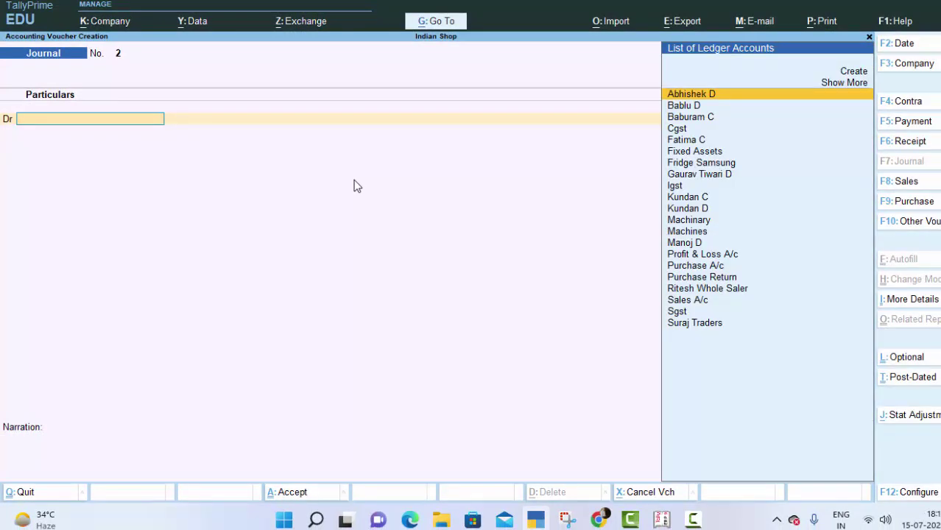
key(Escape)
key(Return)
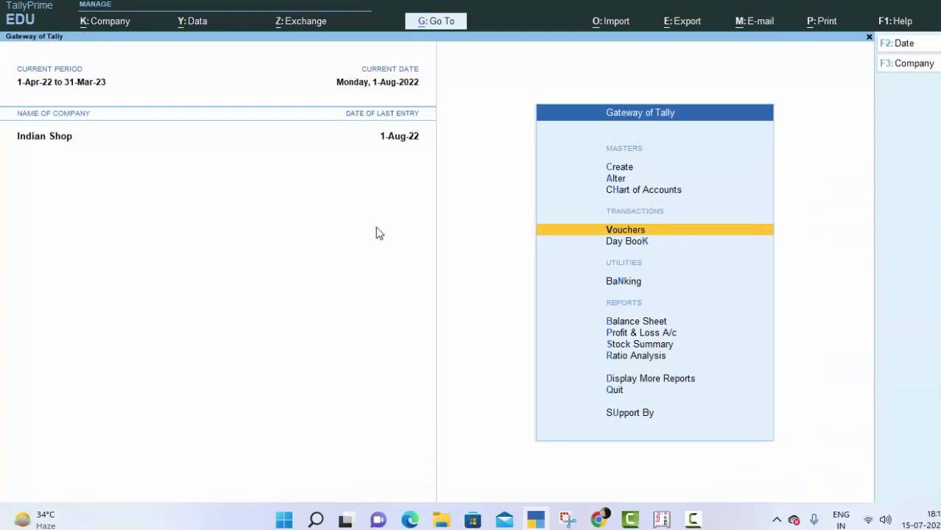
Step: Switch to Tally.ERP 9 and open a blank Journal voucher for K.V.International School
click(663, 520)
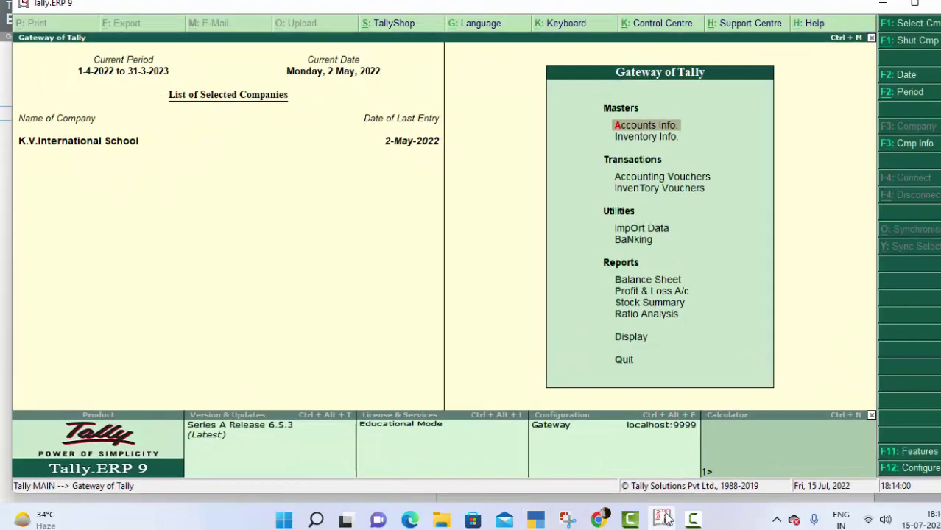
click(669, 180)
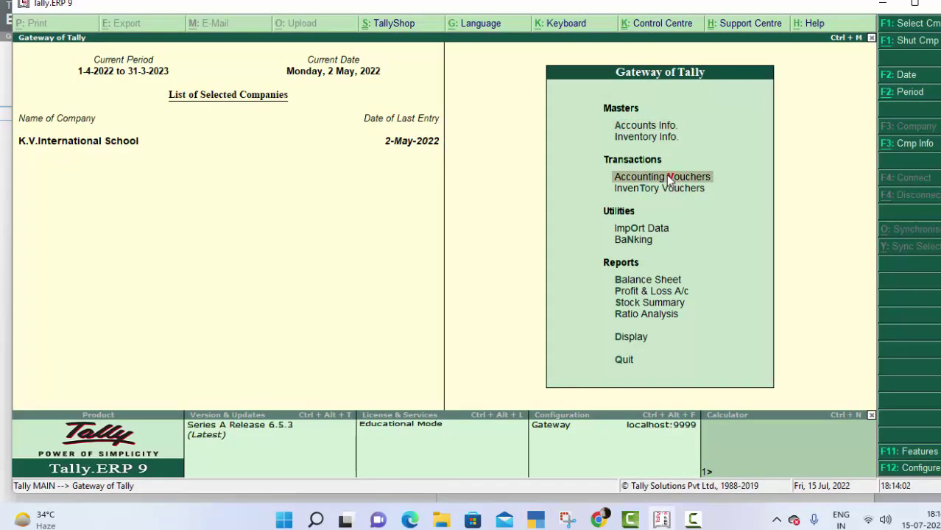
click(669, 179)
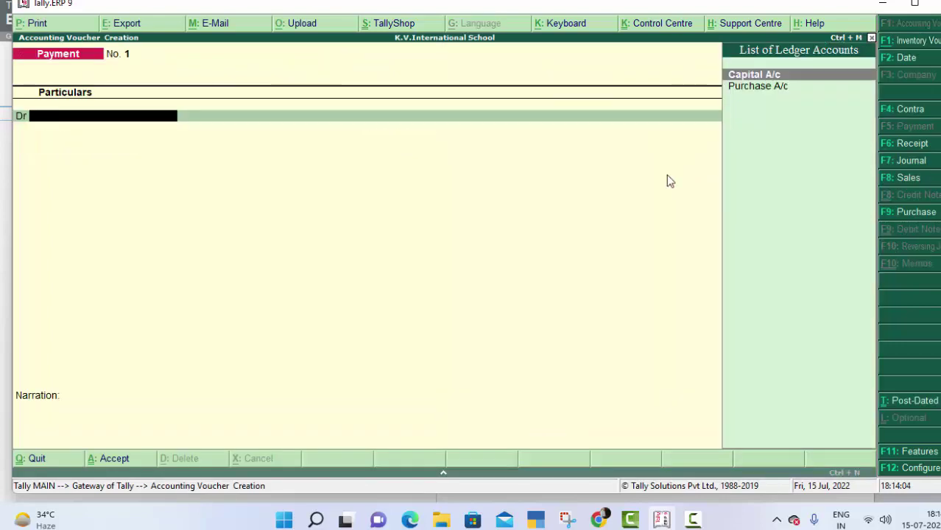
click(910, 159)
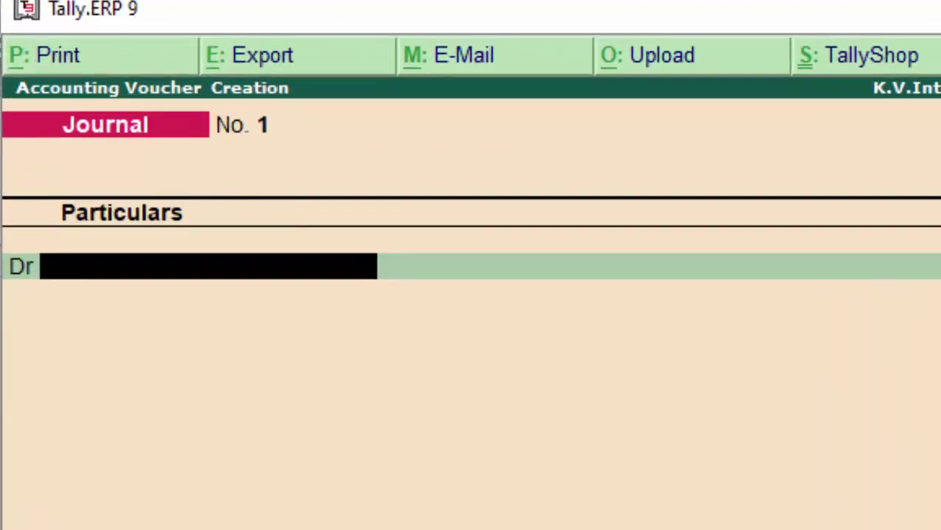
Step: Start a new ledger from the debit line, named Refrigerator and placed under the Fixed Assets group
key(alt+c)
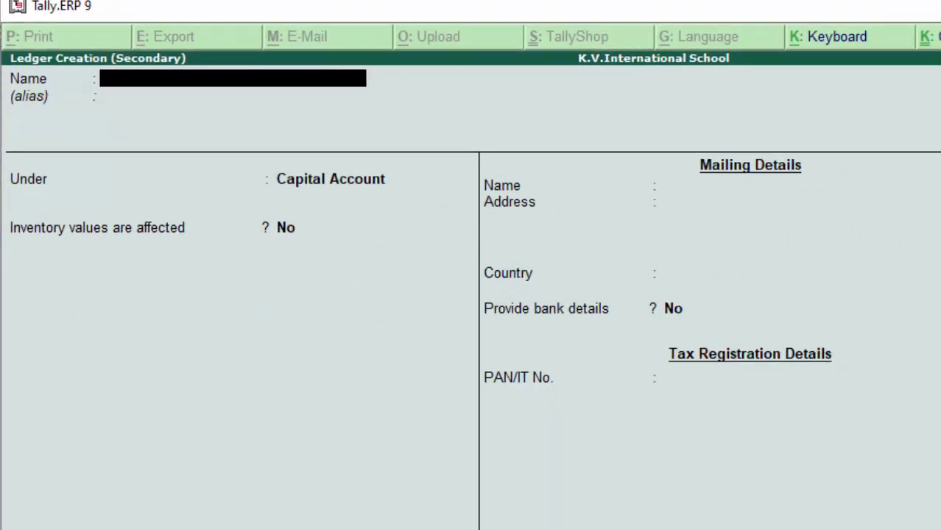
text(Refriger)
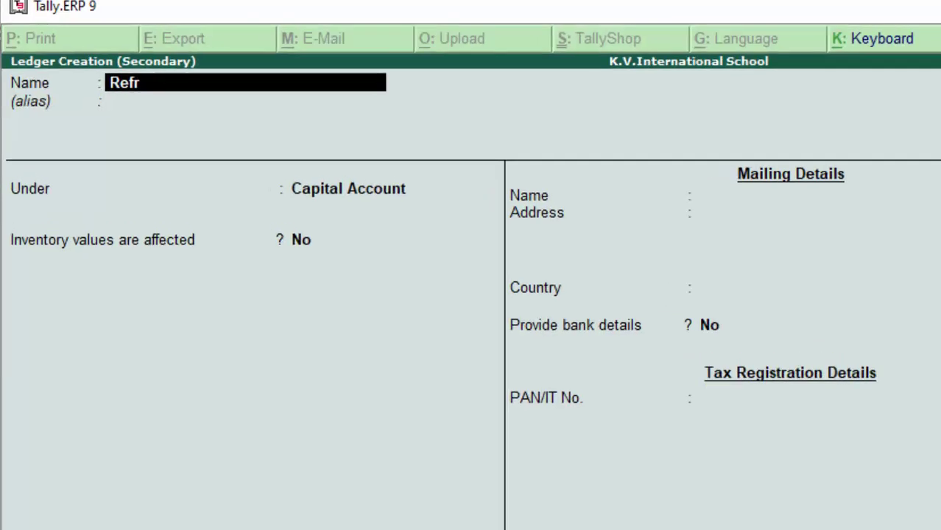
text(ator)
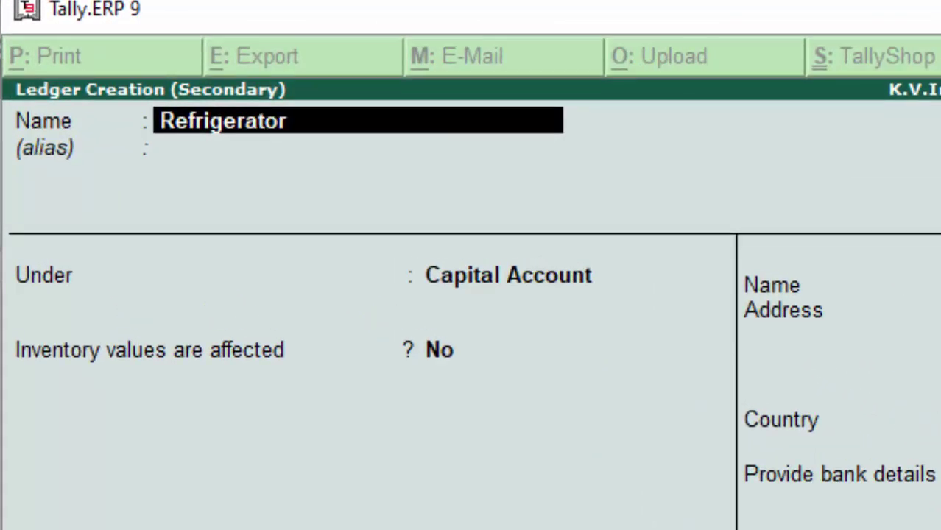
key(Return)
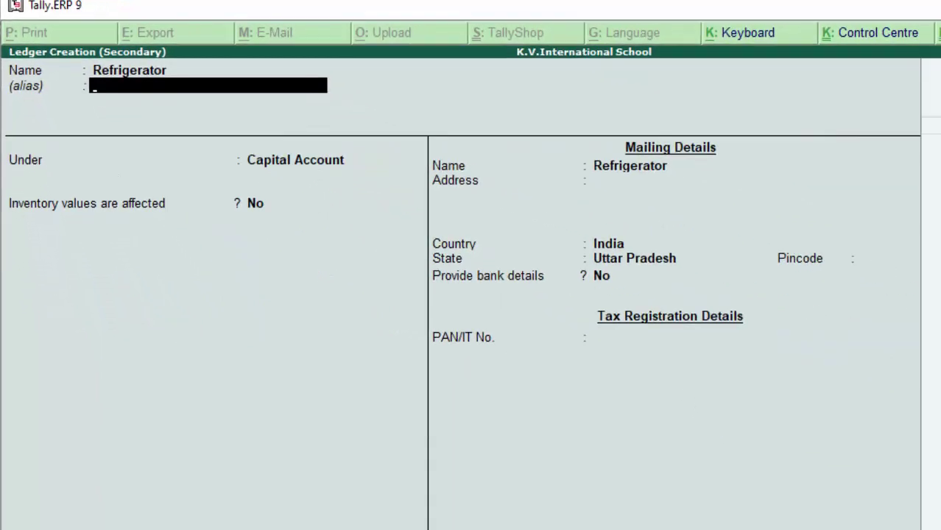
key(Return)
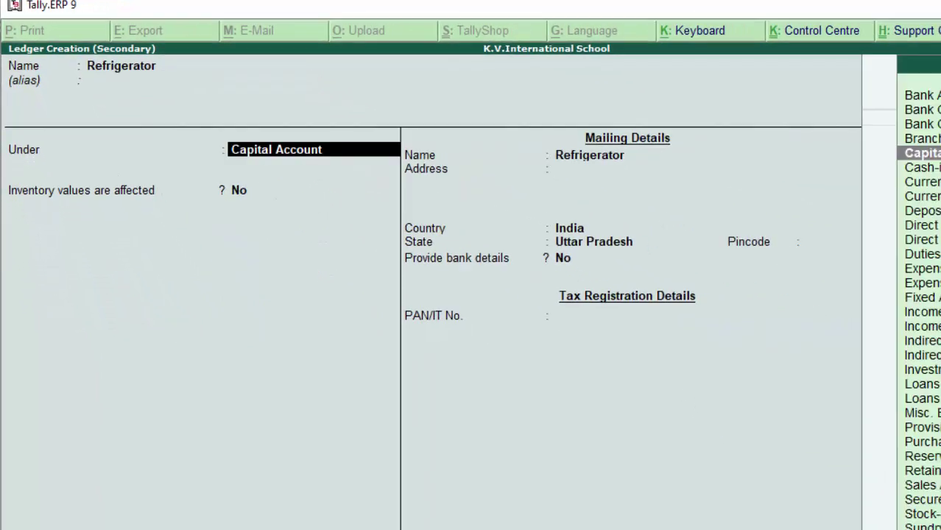
text(F)
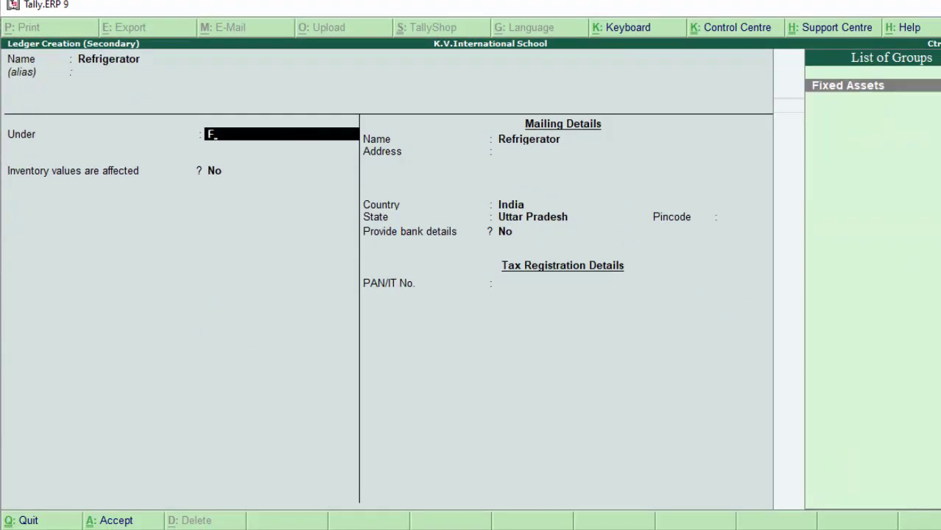
key(Return)
Step: Keep the default inventory, mailing, banking and tax details for the Refrigerator ledger and save it
key(Return)
key(Return)
key(Return)
key(Return)
key(Return)
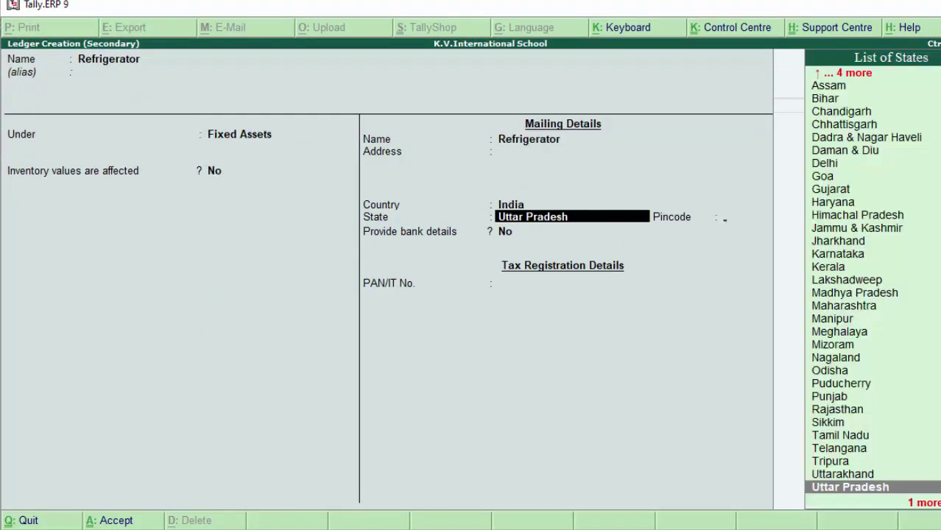
key(Return)
key(Return)
key(Return)
key(Return)
key(Return)
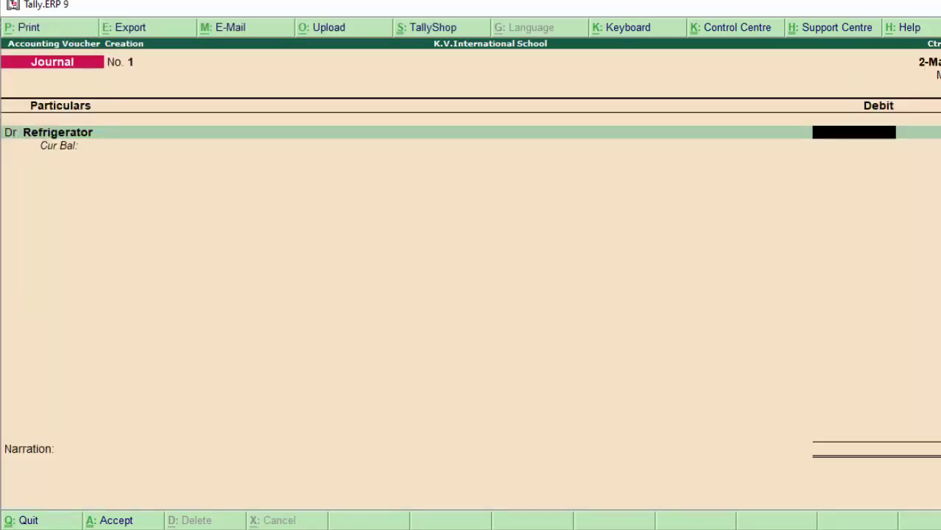
Step: Set the debit amount for Refrigerator to 50000 and proceed to choosing the credit ledger
text(50000)
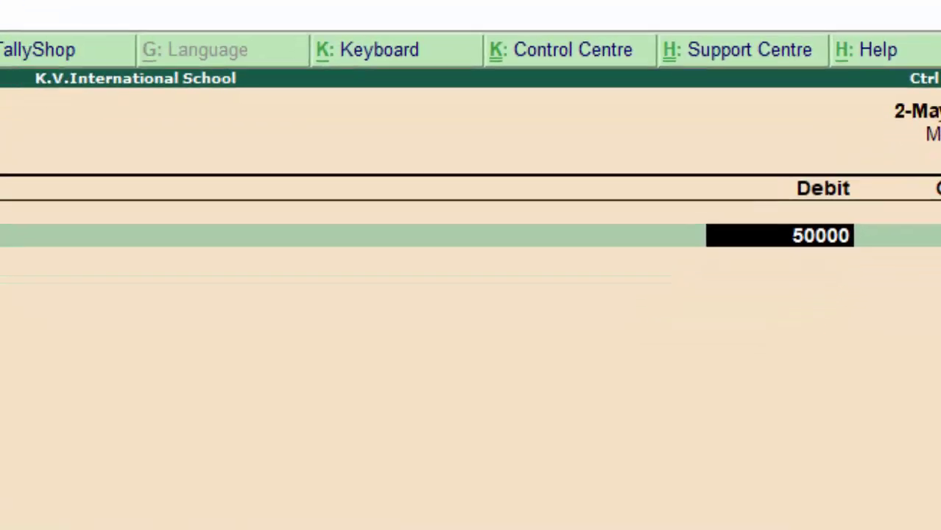
key(Return)
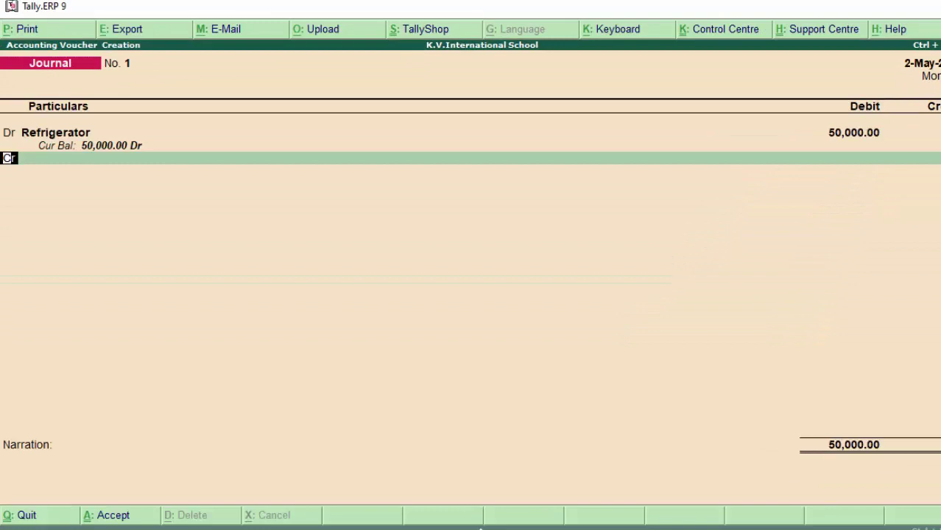
key(Return)
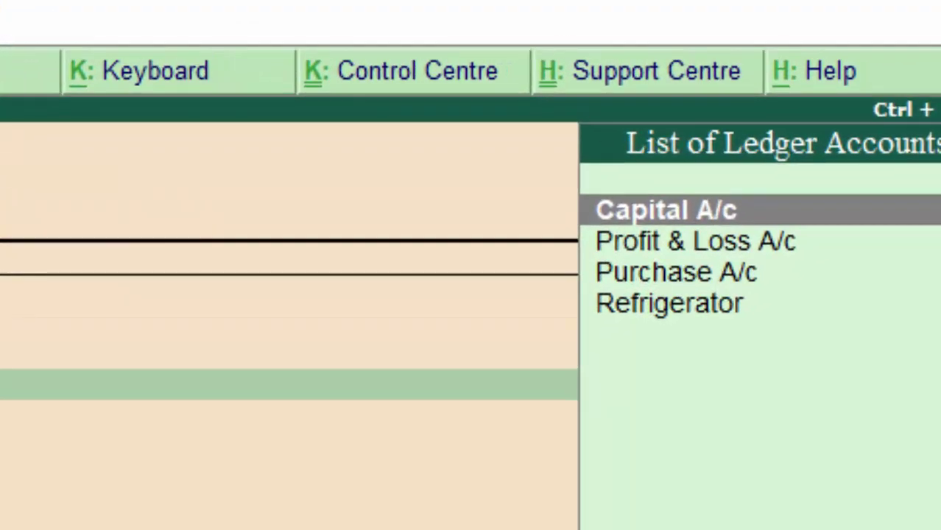
Step: Create a ledger for the credit line, named Suraj Traders and placed under the Current Liabilities group
key(alt+c)
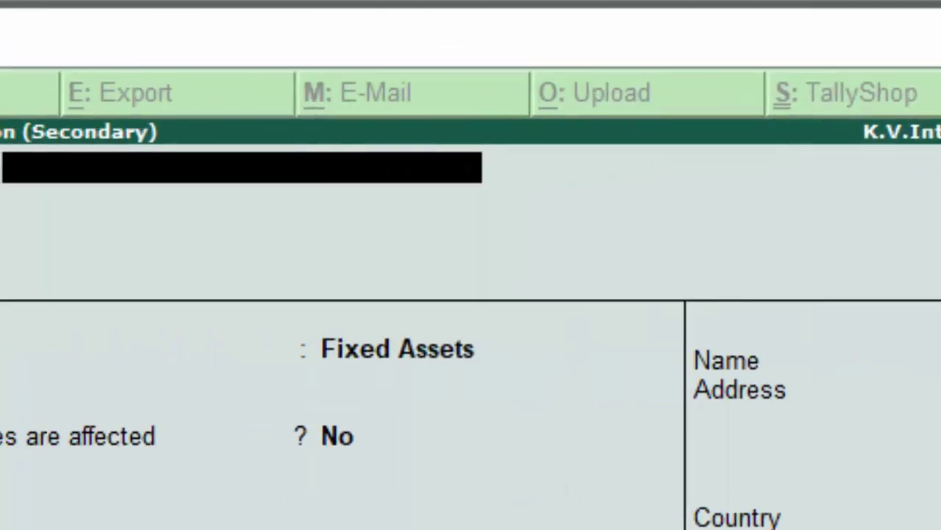
text(Suraj)
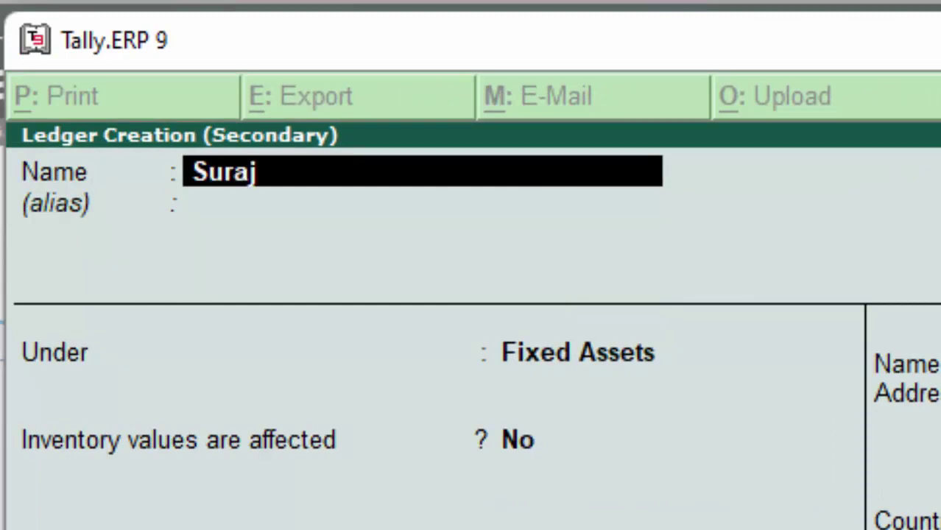
text( Traders)
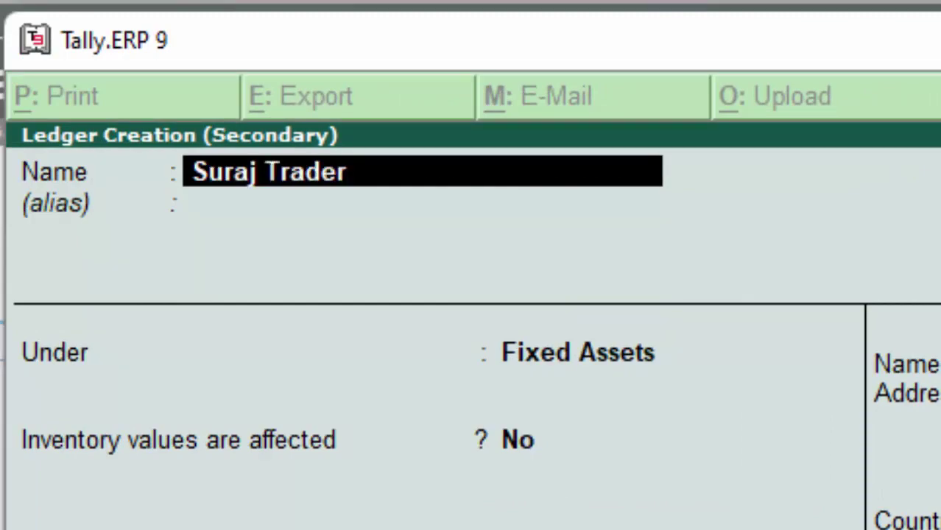
key(Return)
key(Return)
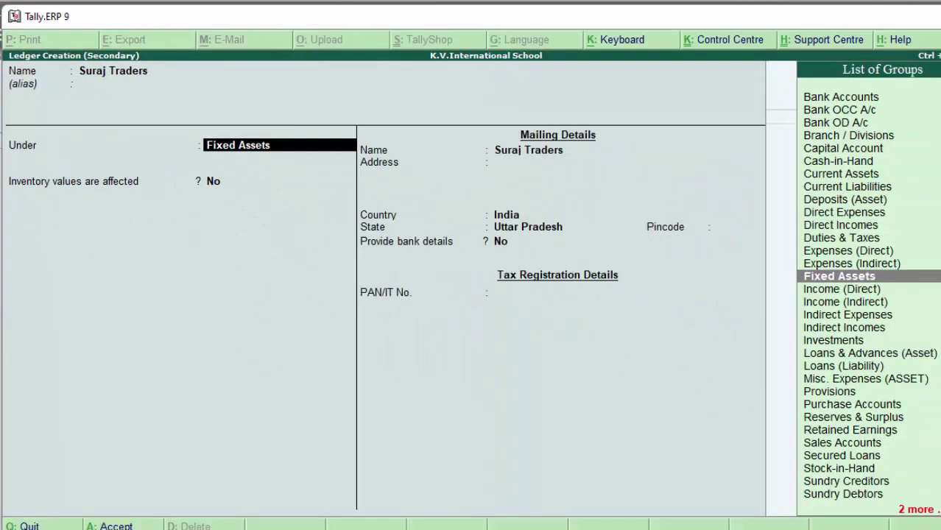
text(C)
key(Down)
key(Down)
key(Down)
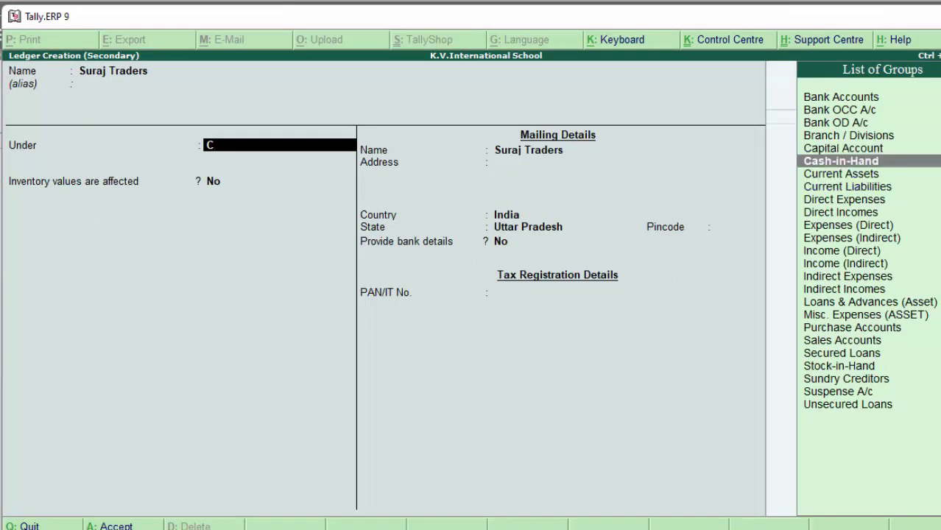
key(Return)
Step: Confirm Current Liabilities as the Suraj Traders ledger's group, keep the default inventory, mailing, banking and tax details, and save it
key(Return)
key(Return)
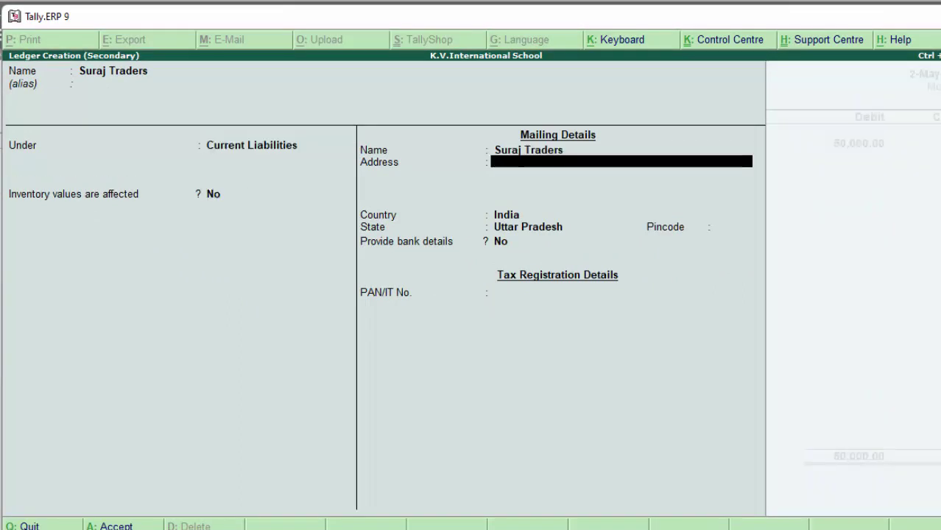
key(Return)
key(Return)
key(Return)
key(Return)
key(Return)
key(Return)
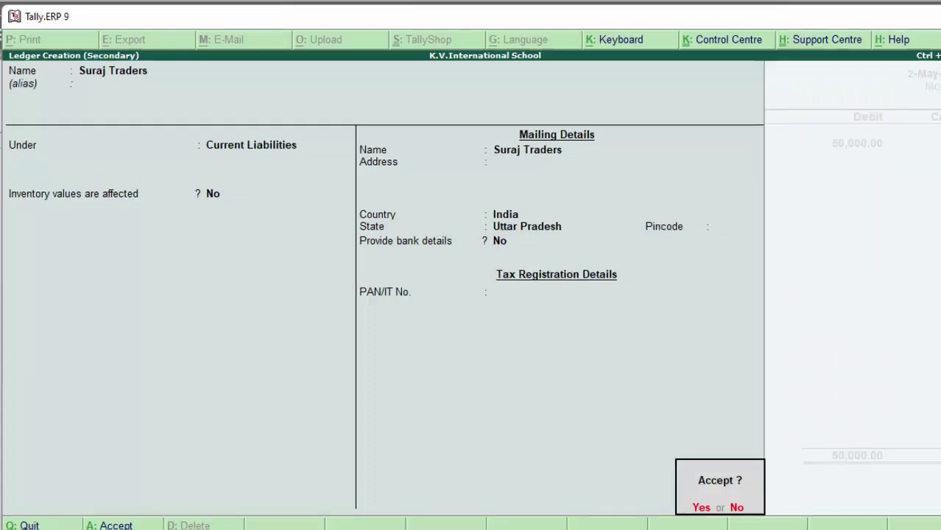
key(Return)
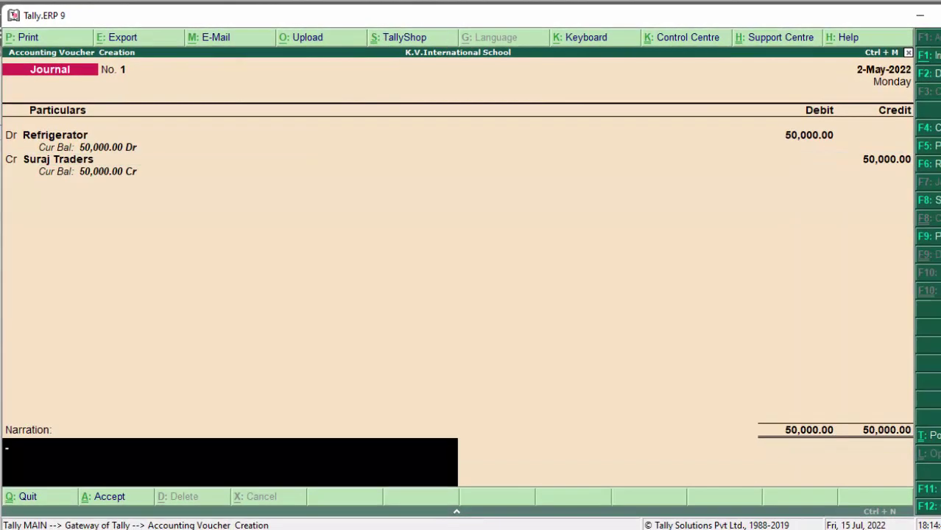
Step: Save the Refrigerator purchase journal voucher without a narration and leave voucher entry
key(Return)
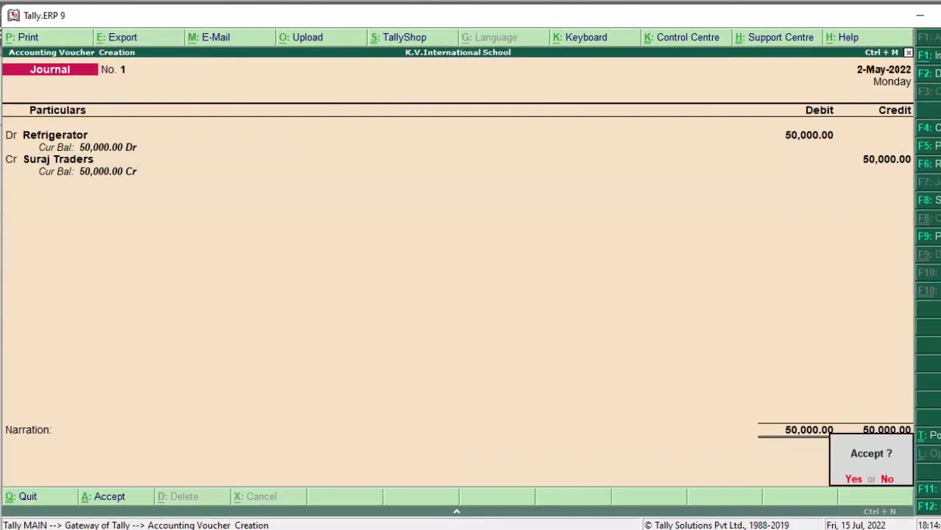
key(Return)
key(Escape)
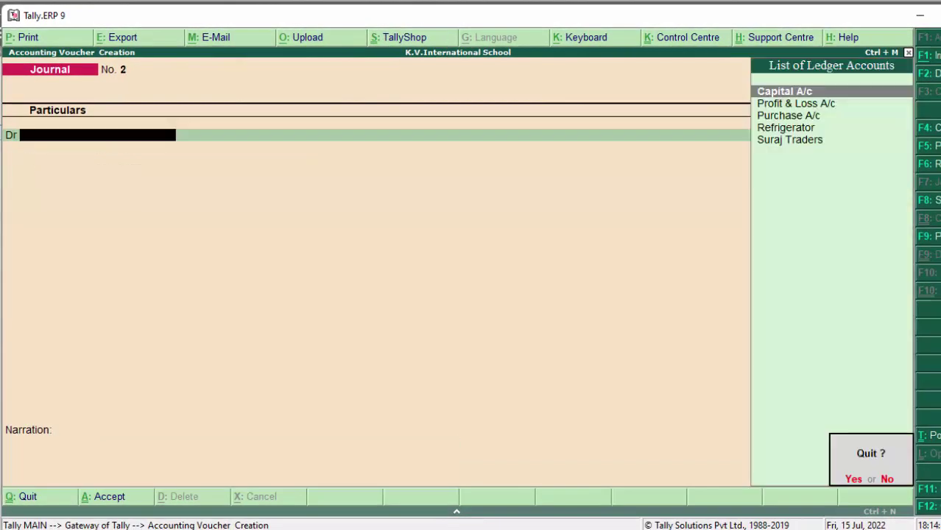
key(Return)
Step: Open the Refrigerator journal voucher from the Day Book and show its print preview
key(d)
key(a)
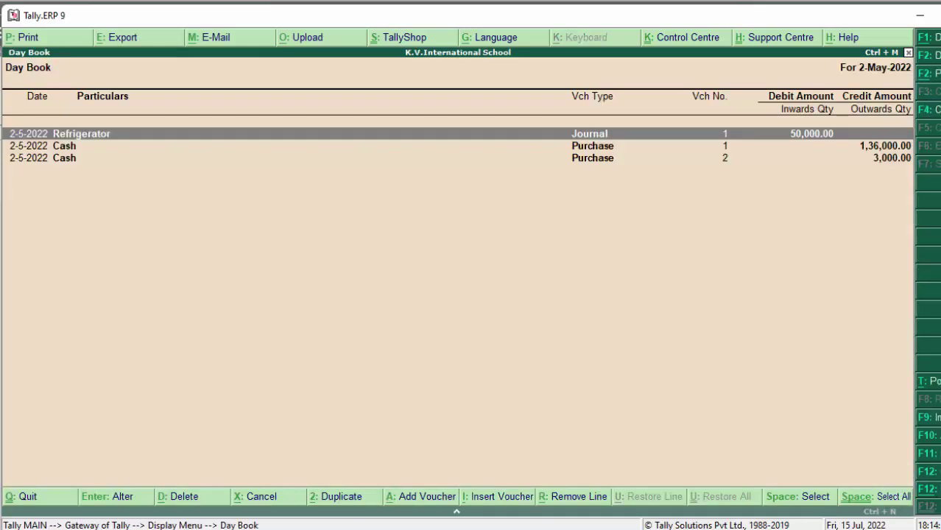
key(Return)
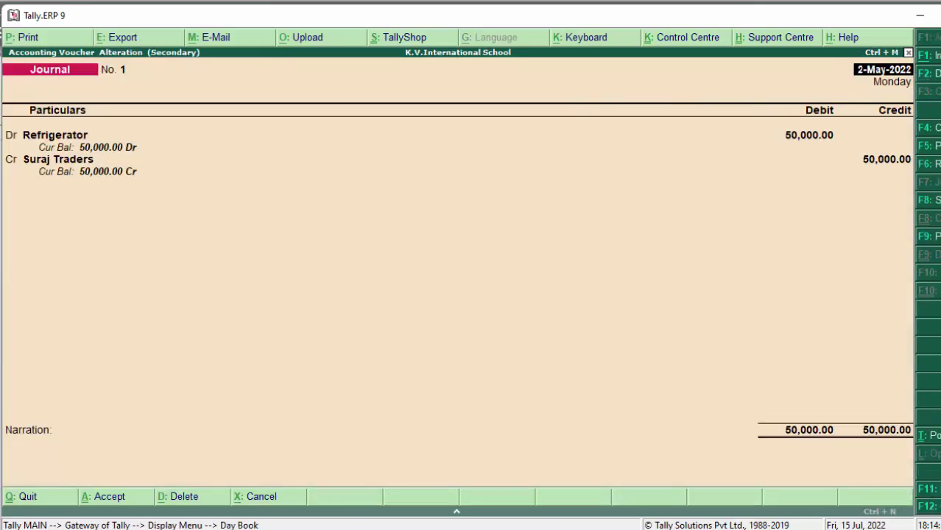
key(alt+p)
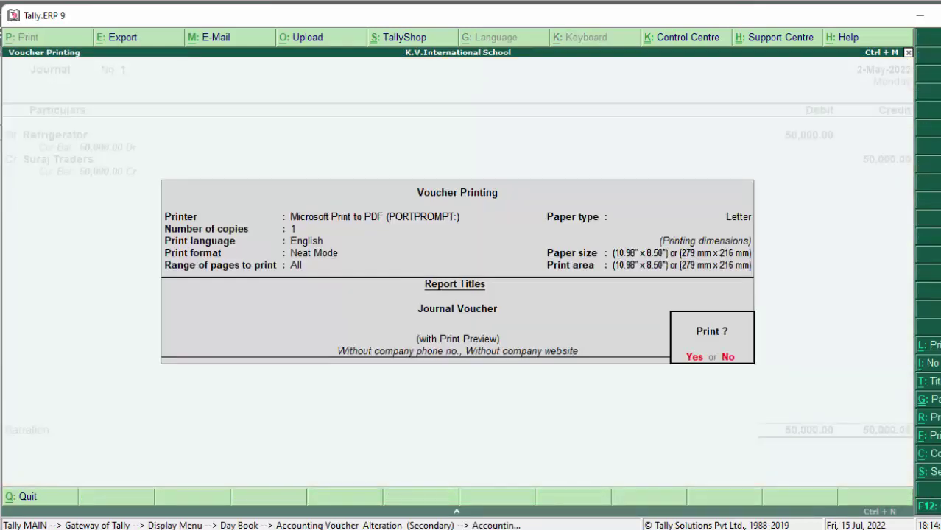
key(Return)
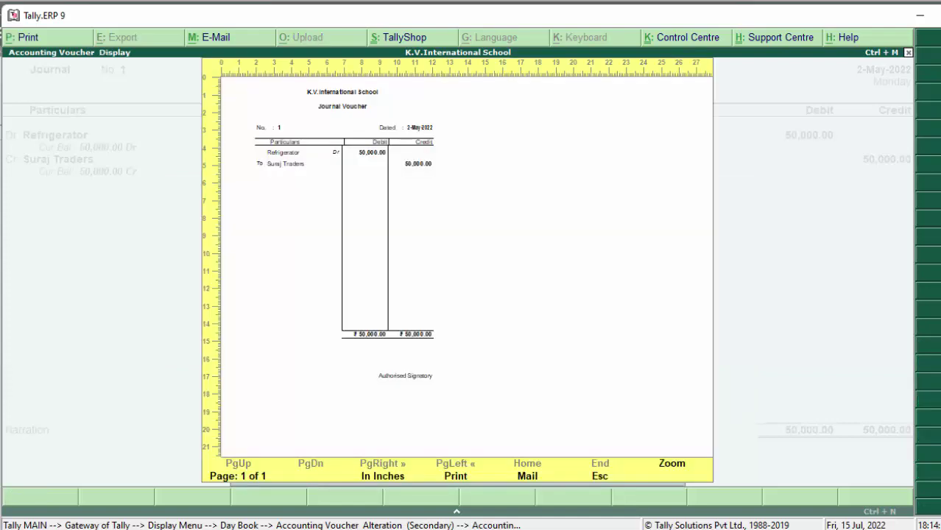